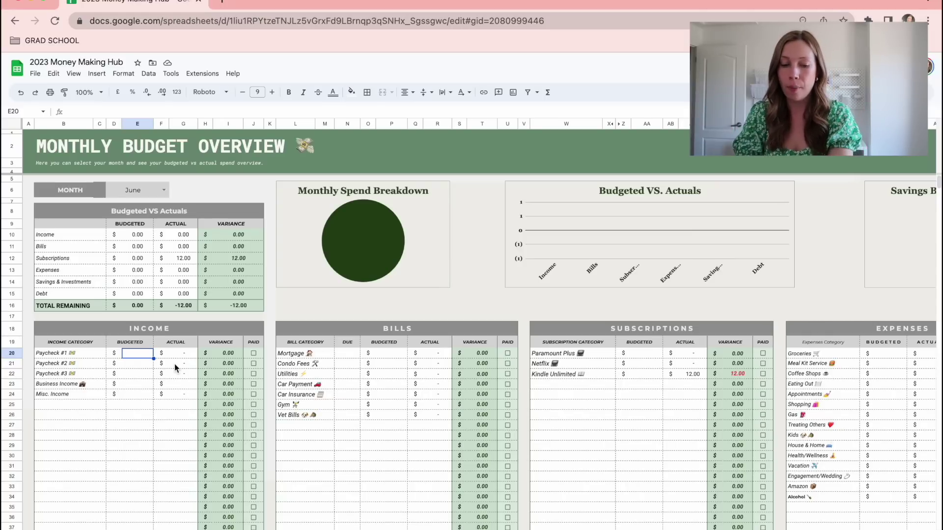
# Enter the June budgeted income as 1200 for Paycheck #1, 1200 for Paycheck #2 and 1300 for Paycheck #3
pyautogui.write('1200')
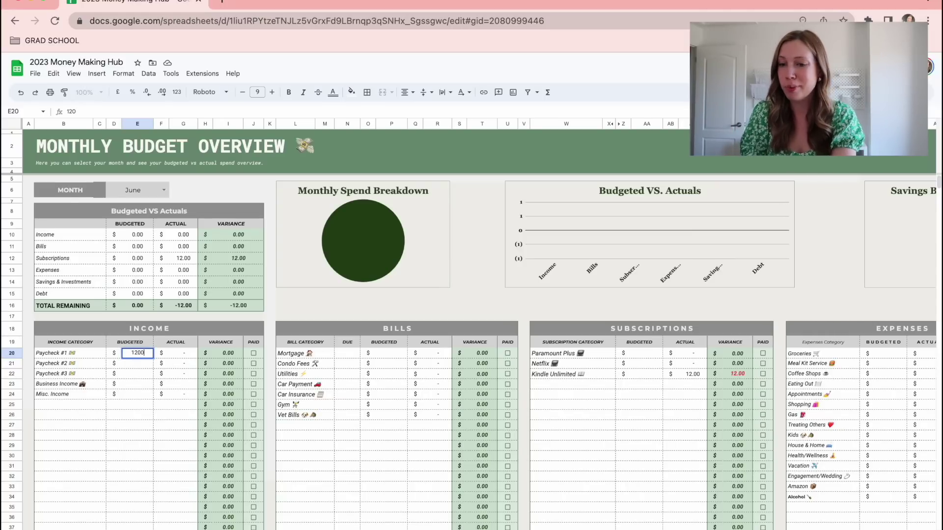
pyautogui.press('Return')
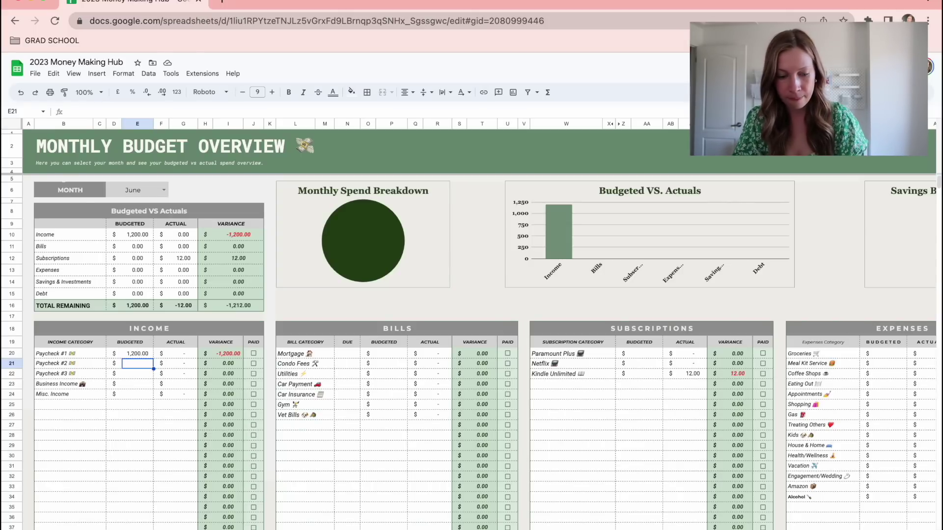
pyautogui.write('1200')
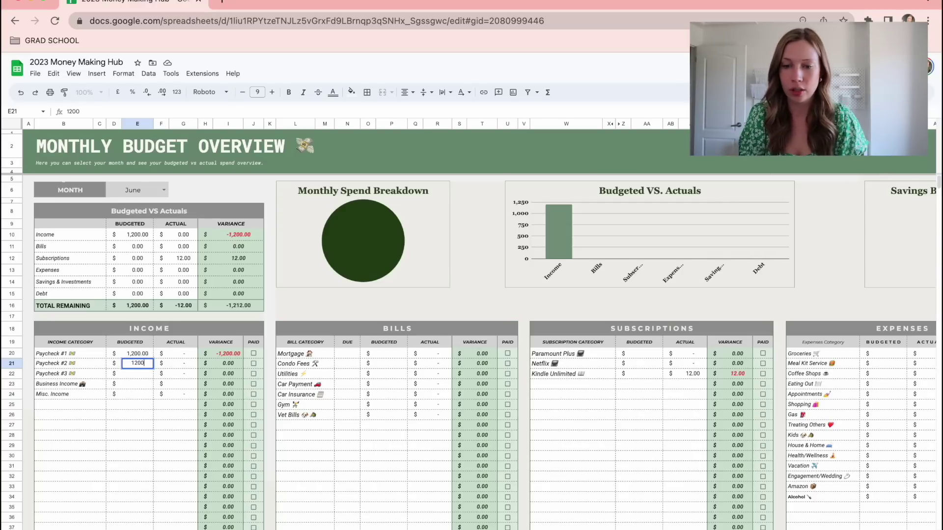
pyautogui.press('Return')
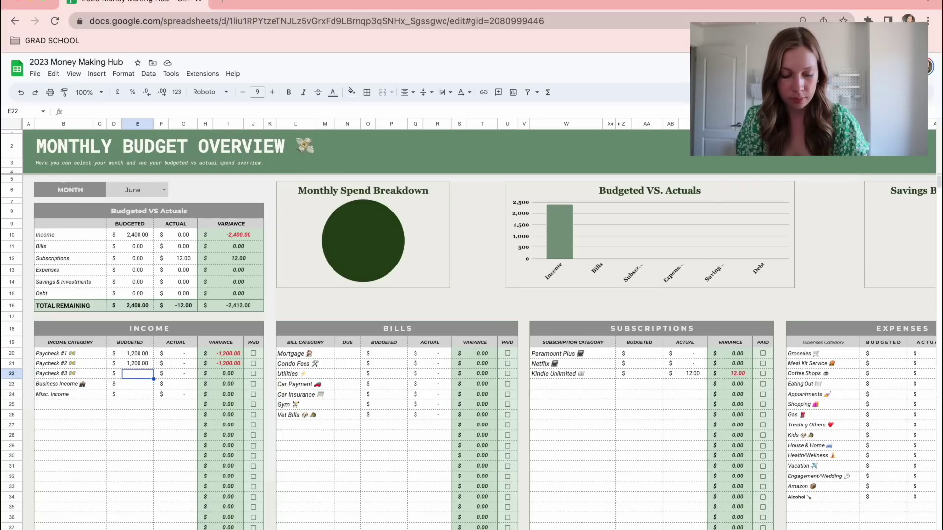
pyautogui.write('1300')
pyautogui.press('Return')
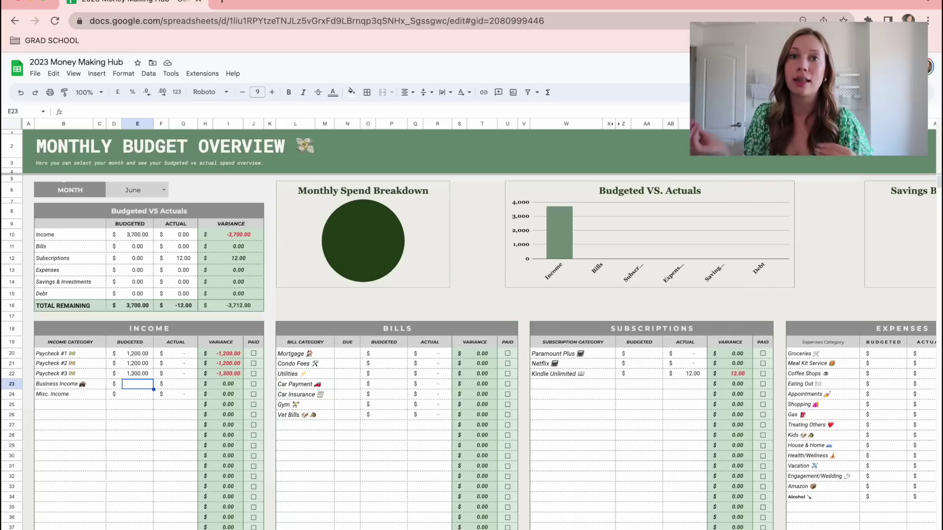
# Enter the budgeted bill amounts of 800 for Mortgage, 165 for Condo Fees and 120 for Utilities
pyautogui.click(383, 354)
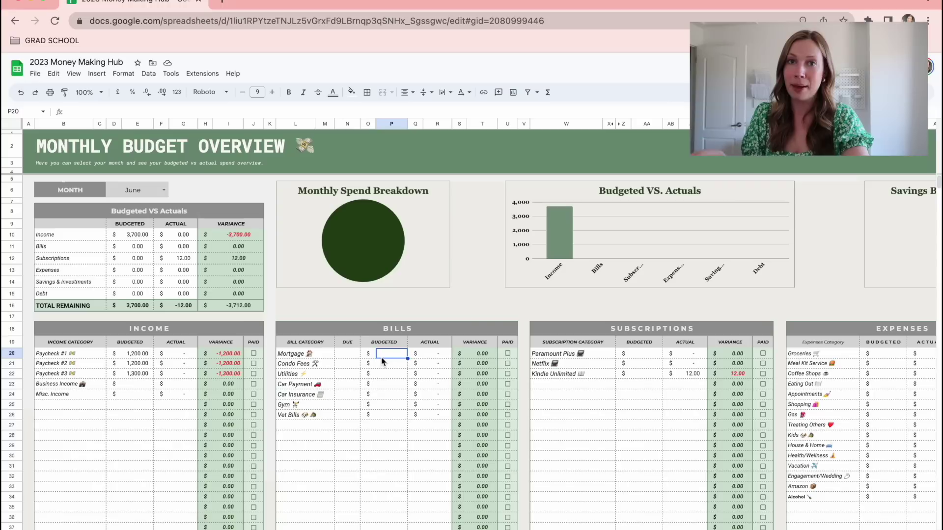
pyautogui.write('800')
pyautogui.press('Return')
pyautogui.write('165')
pyautogui.press('Return')
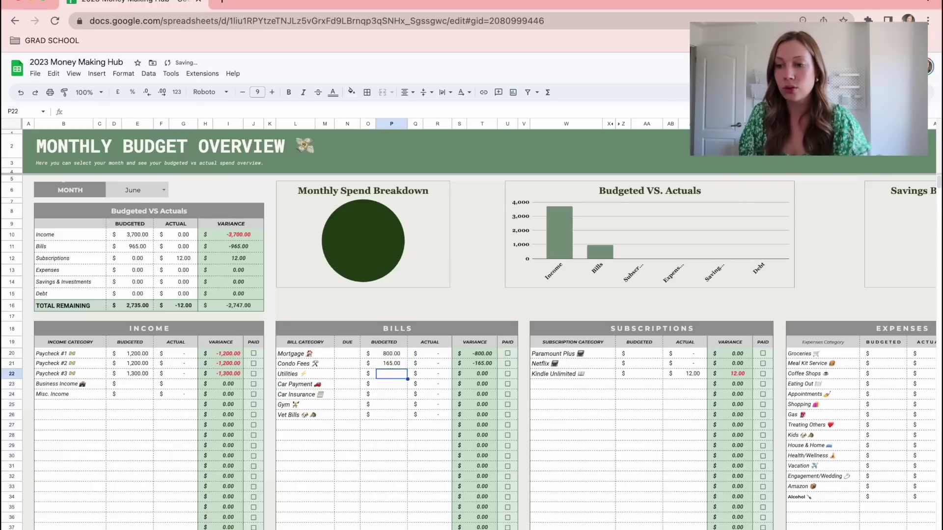
pyautogui.write('15')
pyautogui.press('BackSpace')
pyautogui.press('BackSpace')
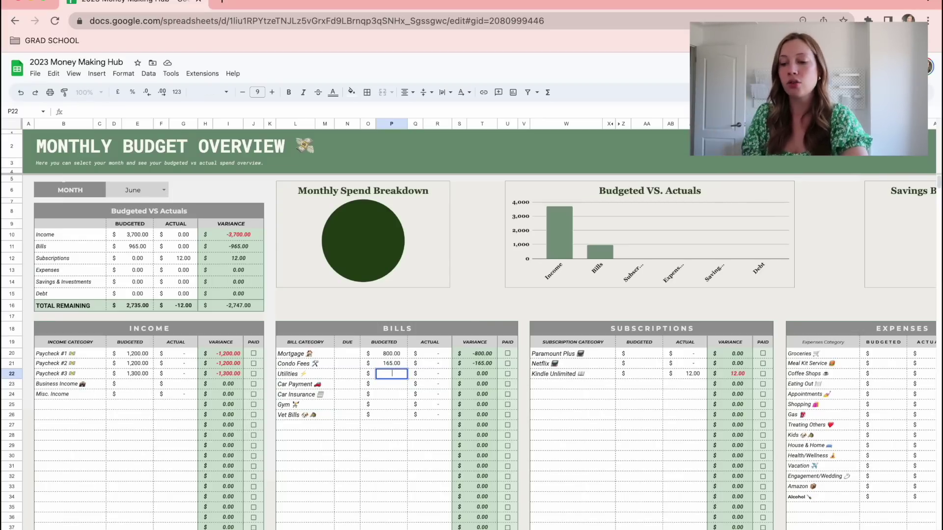
pyautogui.write('120')
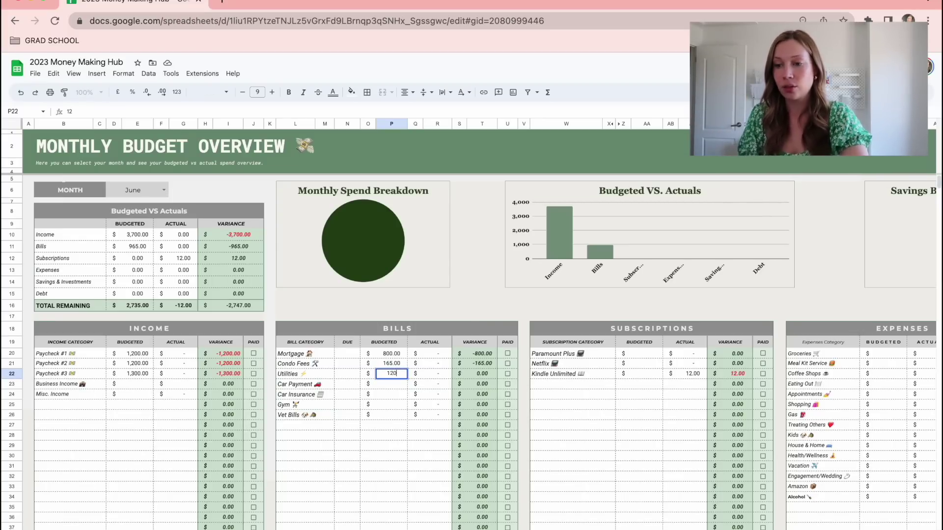
pyautogui.press('Return')
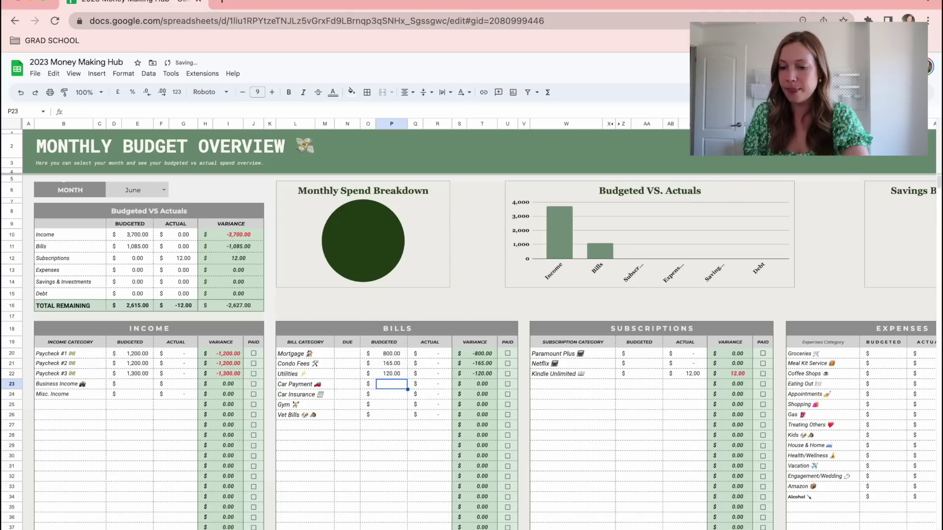
# Budget 314 for Car Payment and 228 for Car Insurance in the bills table
pyautogui.write('314')
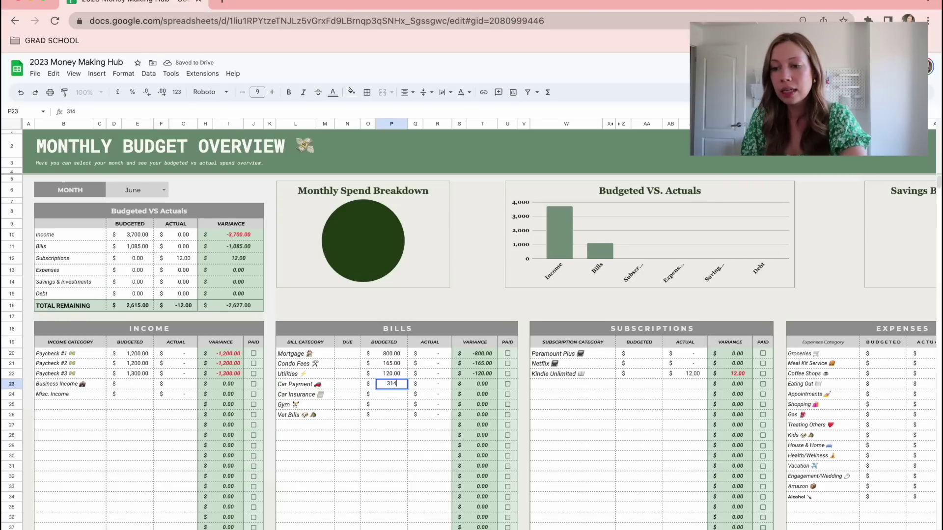
pyautogui.press('Return')
pyautogui.write('228')
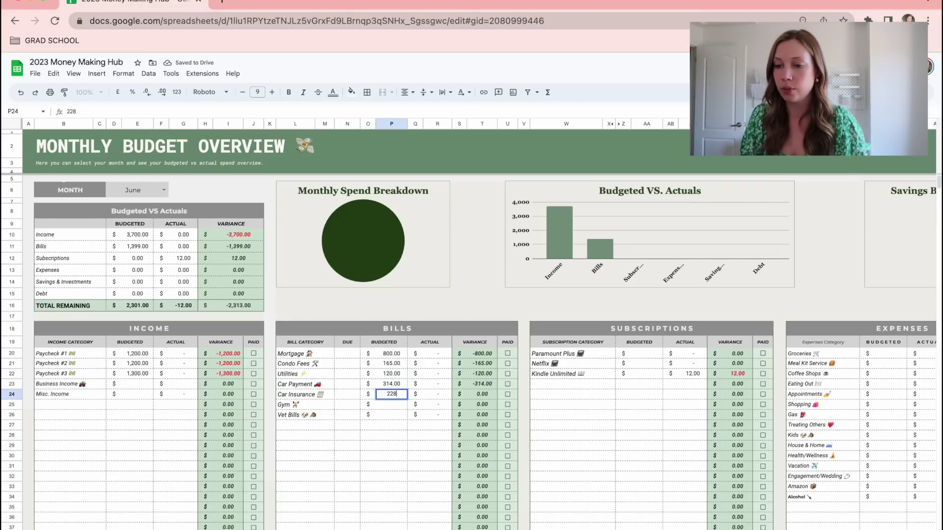
pyautogui.press('Return')
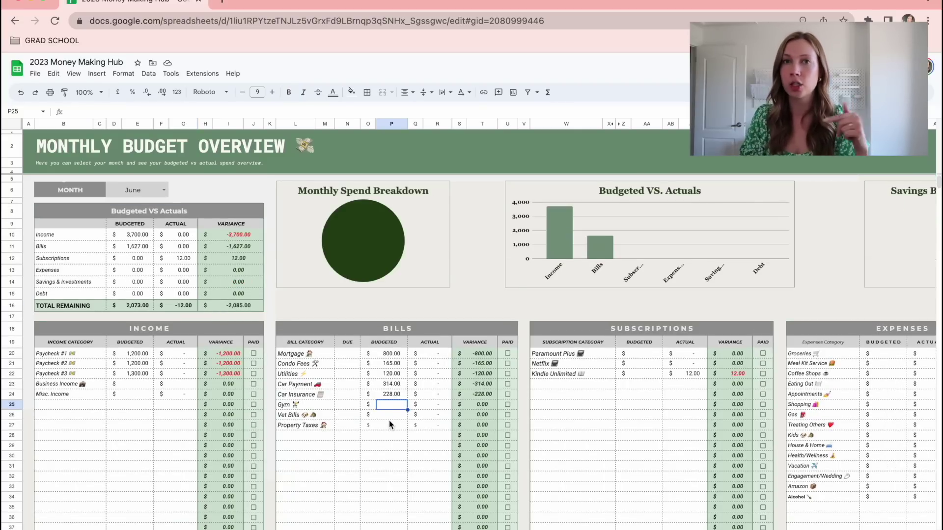
# Budget 80 for Gym and 728 for Property Taxes in the bills table, leaving Vet Bills blank
pyautogui.write('80')
pyautogui.press('Return')
pyautogui.press('Down')
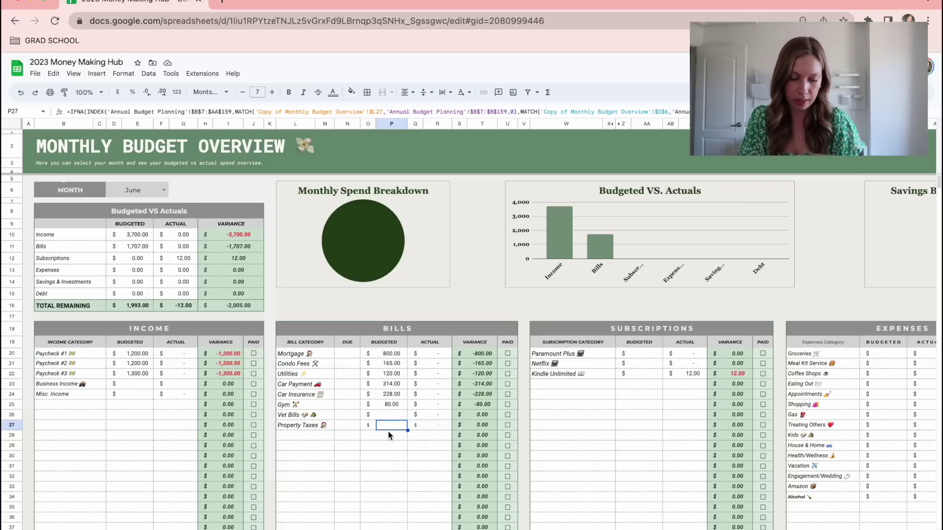
pyautogui.write('728')
pyautogui.press('Return')
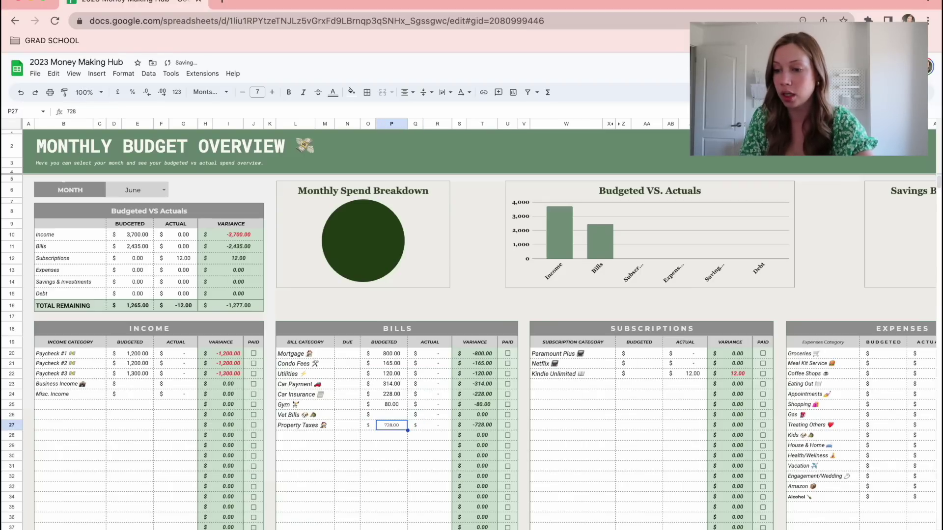
# Give the Property Taxes budgeted amount of 728 the same Roboto size 9 formatting as the bill rows above
pyautogui.press('Delete')
pyautogui.scroll(-3, 393, 442)
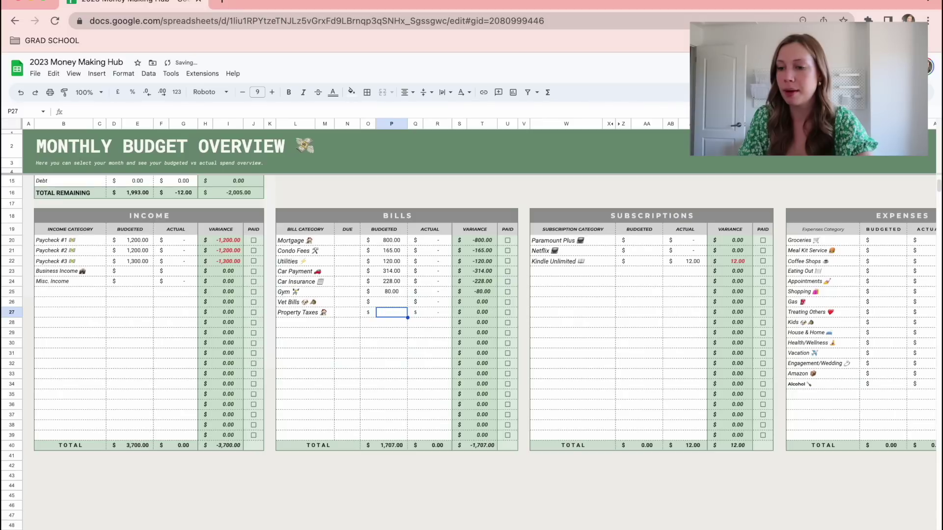
pyautogui.hotkey('ctrl', 'z')
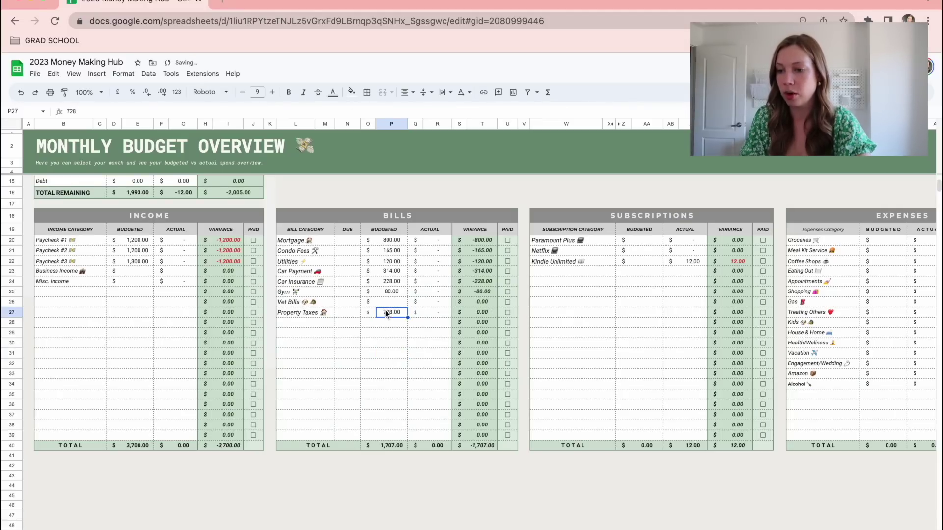
pyautogui.click(381, 395)
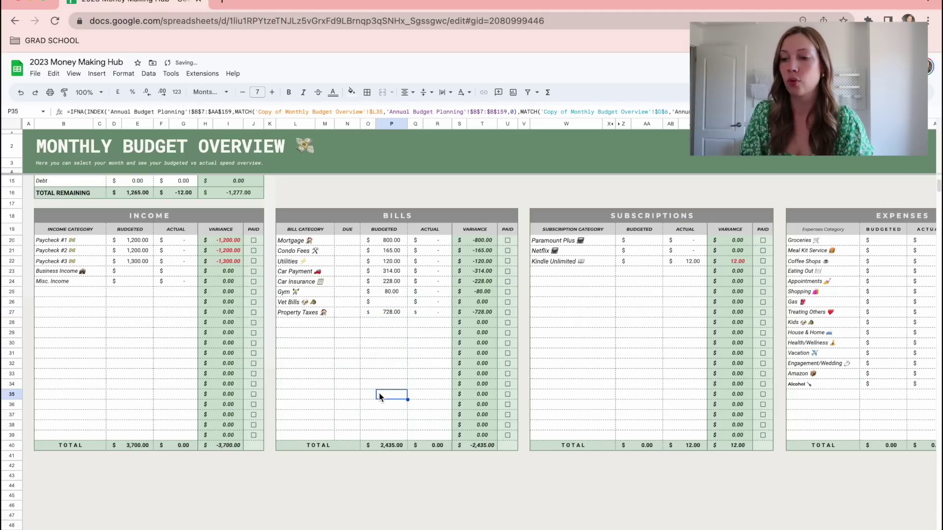
# Clear the Kindle Unlimited actual amount, then set the budgeted subscriptions to 12 for Kindle Unlimited and 10 for Netflix
pyautogui.hscroll(3, 379, 396)
pyautogui.click(539, 261)
pyautogui.press('Delete')
pyautogui.click(538, 241)
pyautogui.press('Down')
pyautogui.press('Down')
pyautogui.write('12')
pyautogui.press('Up')
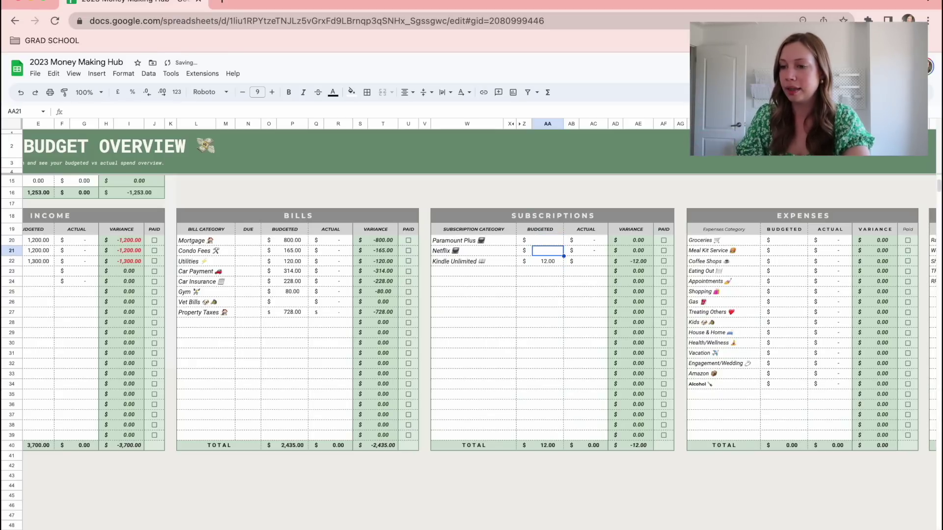
pyautogui.write('10')
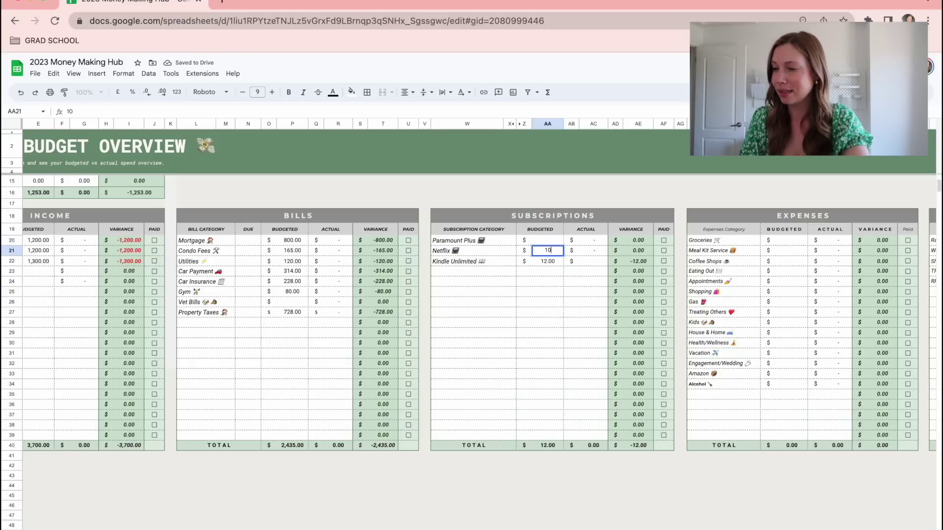
pyautogui.press('Up')
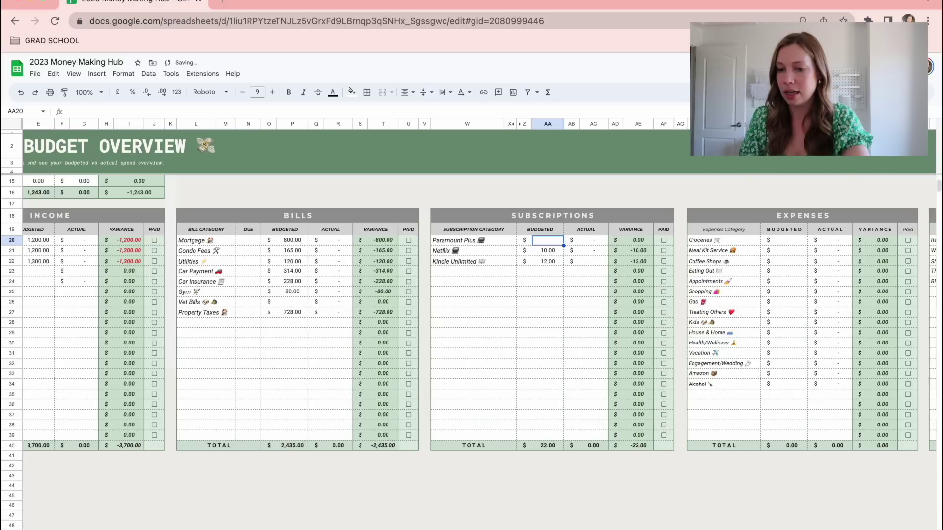
# Check the Paramount Plus amount in the other monthly budget sheet and enter 11.29 as its June budgeted subscription
pyautogui.click(197, 519)
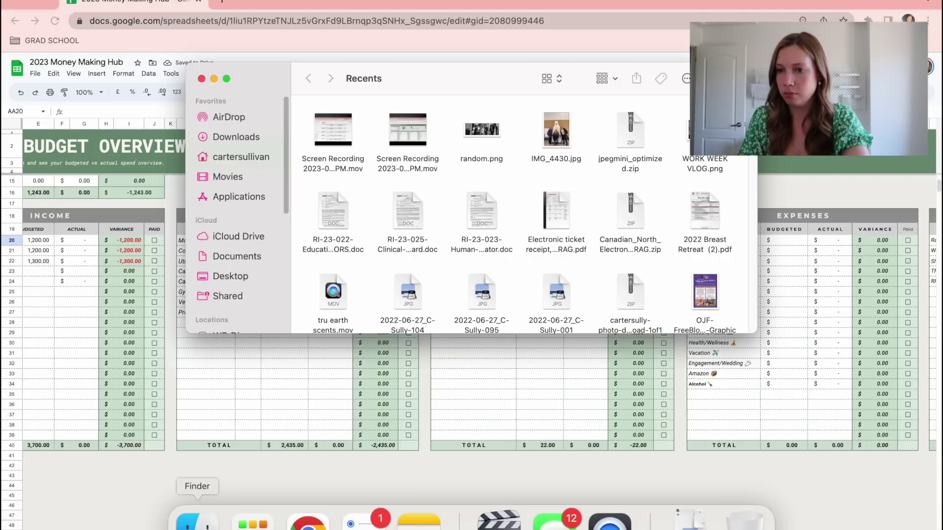
pyautogui.click(201, 79)
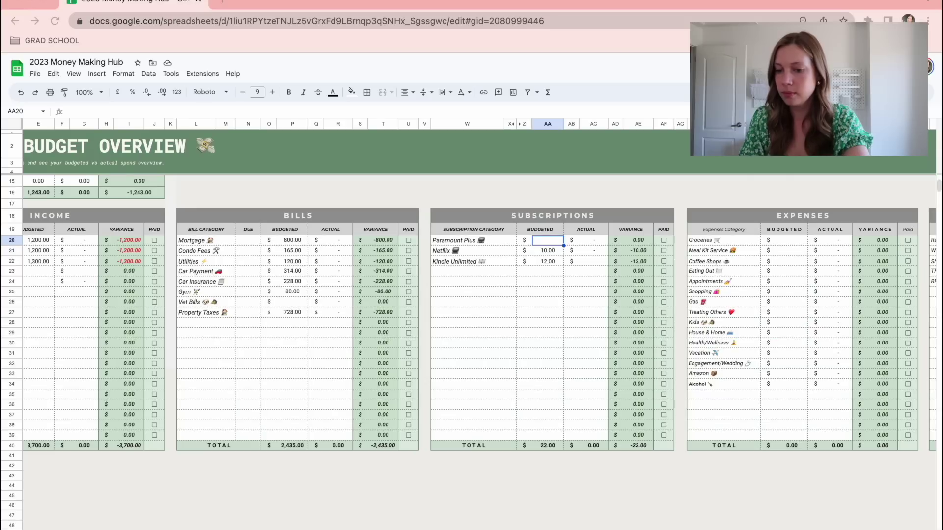
pyautogui.click(198, 529)
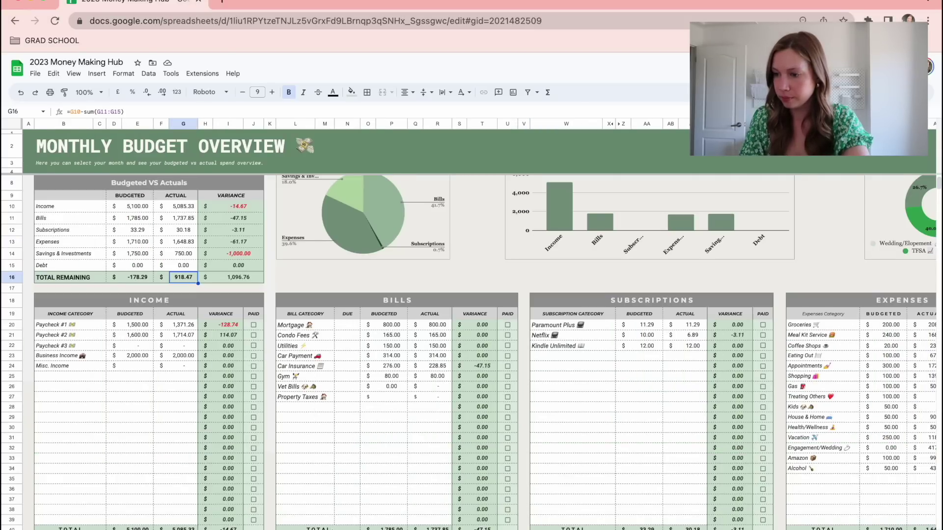
pyautogui.click(197, 529)
pyautogui.click(547, 240)
pyautogui.write('11.29')
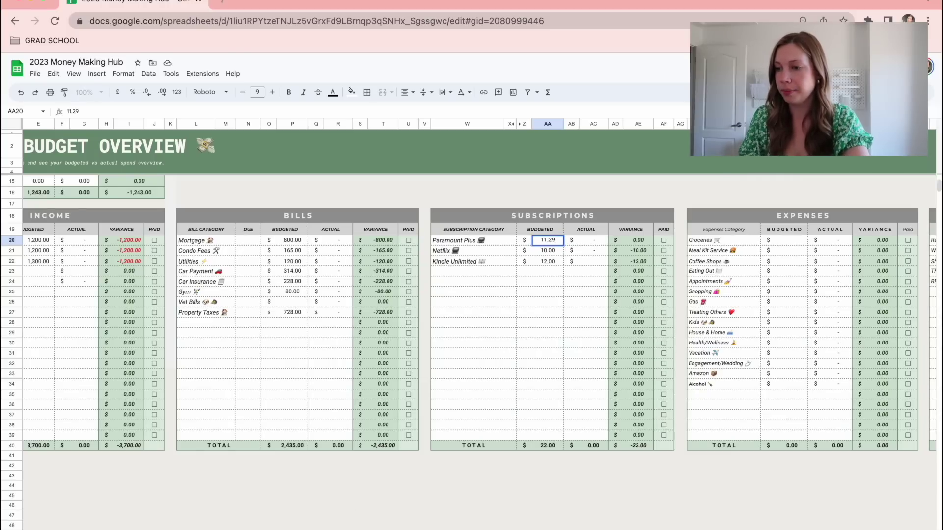
pyautogui.press('Return')
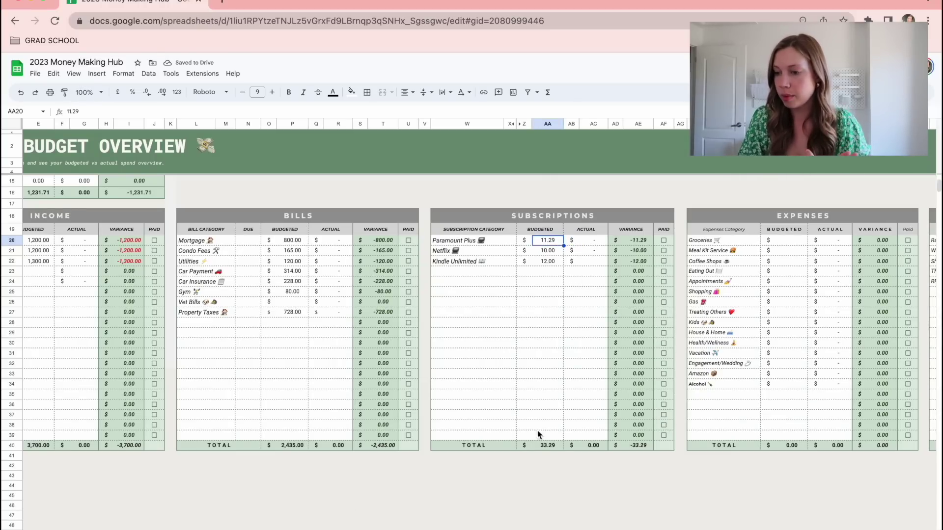
# Budget 240 for Meal Kit Service and 200 for Groceries in the expenses table
pyautogui.hscroll(10, 540, 444)
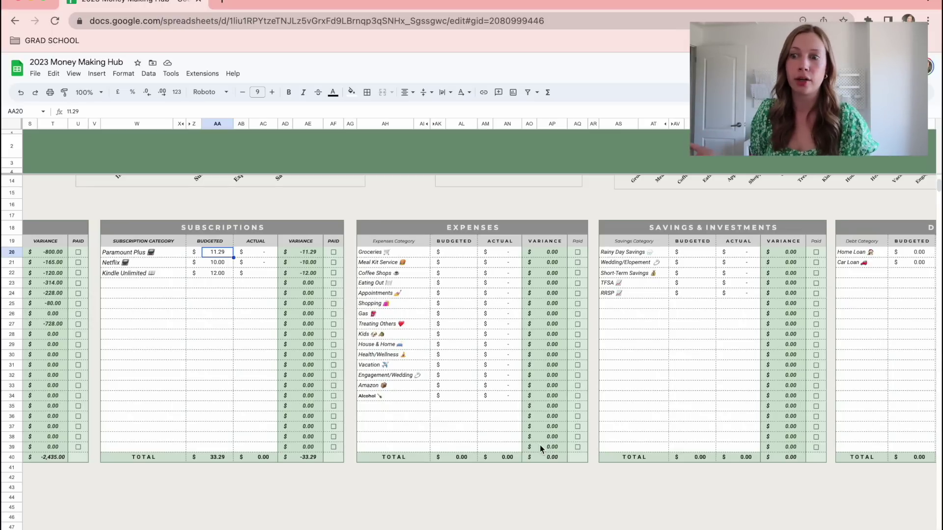
pyautogui.click(459, 264)
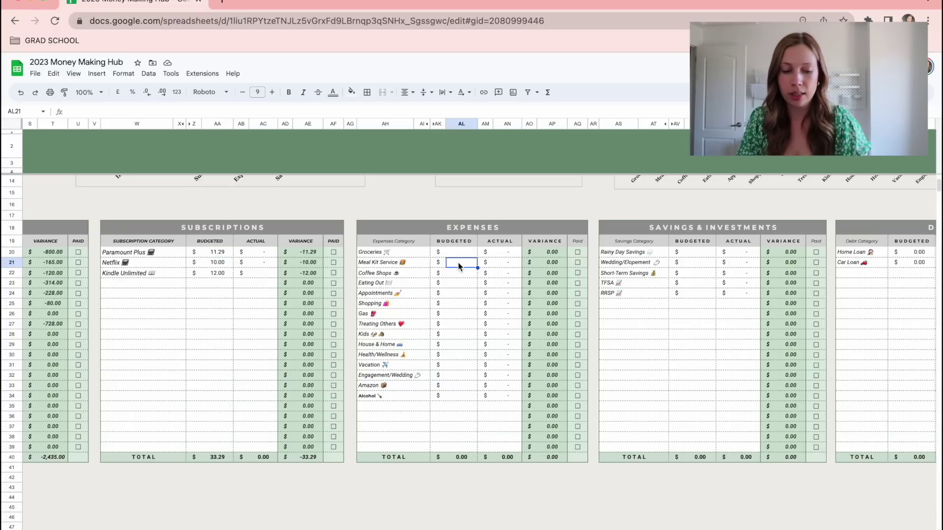
pyautogui.write('240')
pyautogui.press('Up')
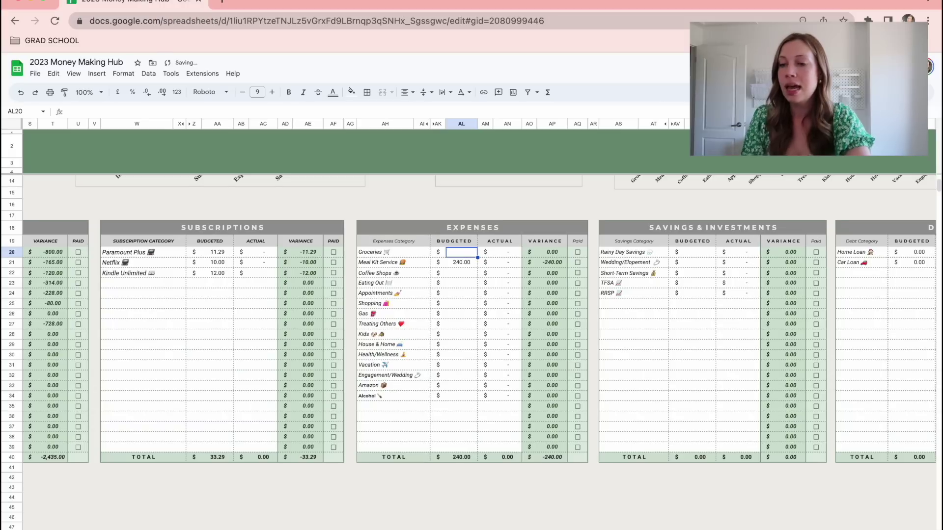
pyautogui.write('200')
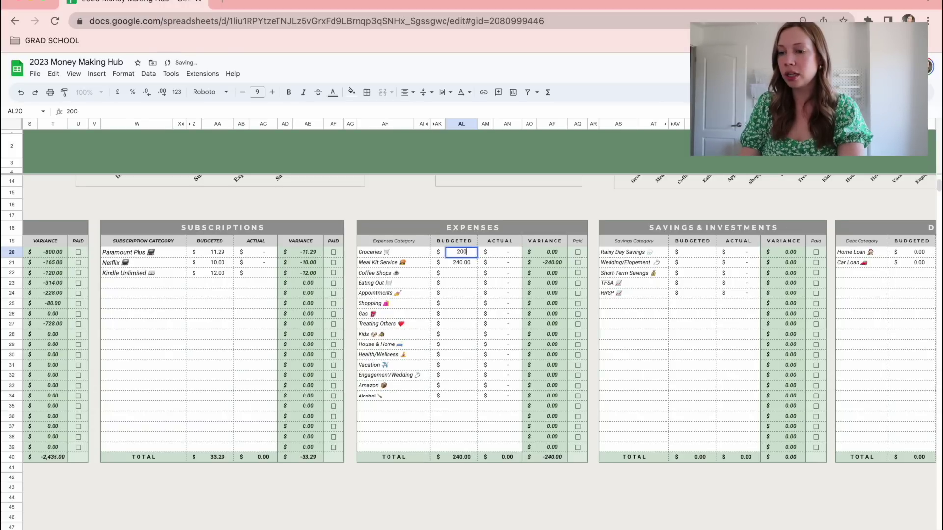
pyautogui.press('Return')
# Budget 15 for Coffee Shops, 150 for Eating Out and 56.50 for Appointments in the expenses table
pyautogui.click(461, 273)
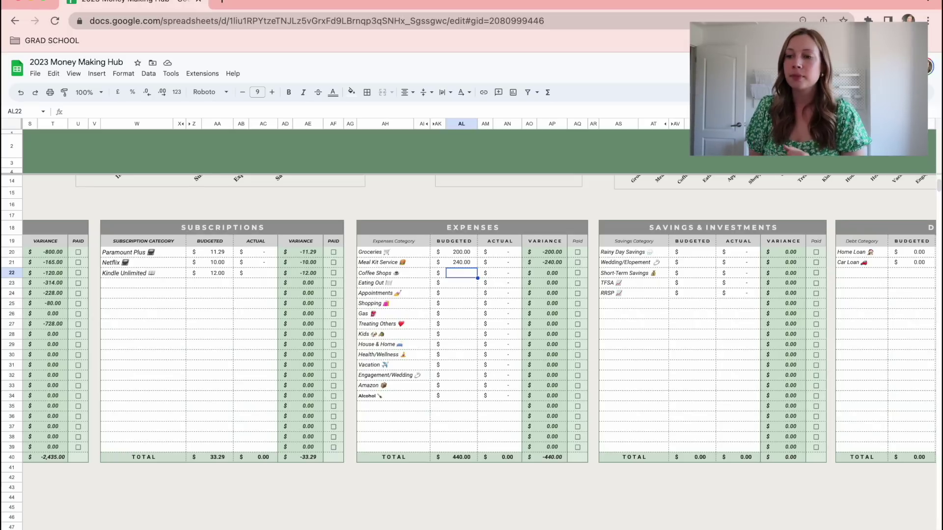
pyautogui.press('Return')
pyautogui.write('15')
pyautogui.press('Return')
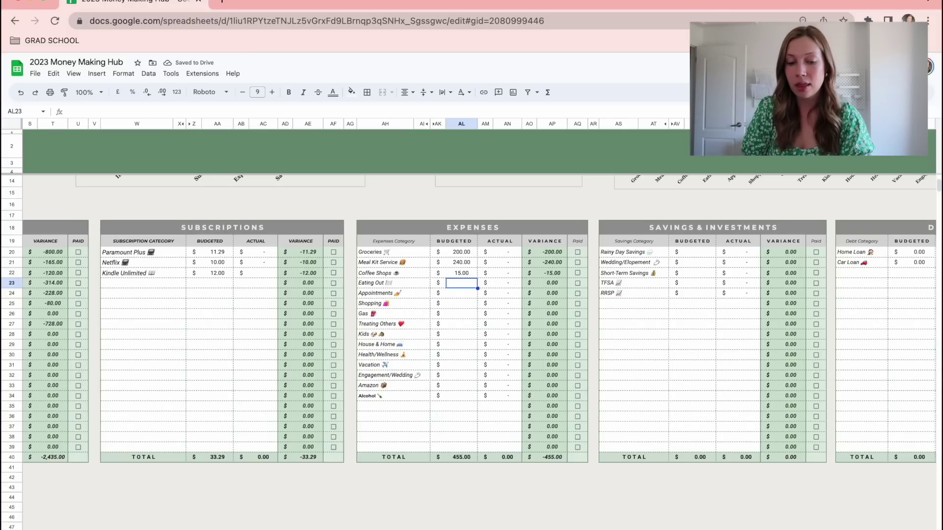
pyautogui.write('150')
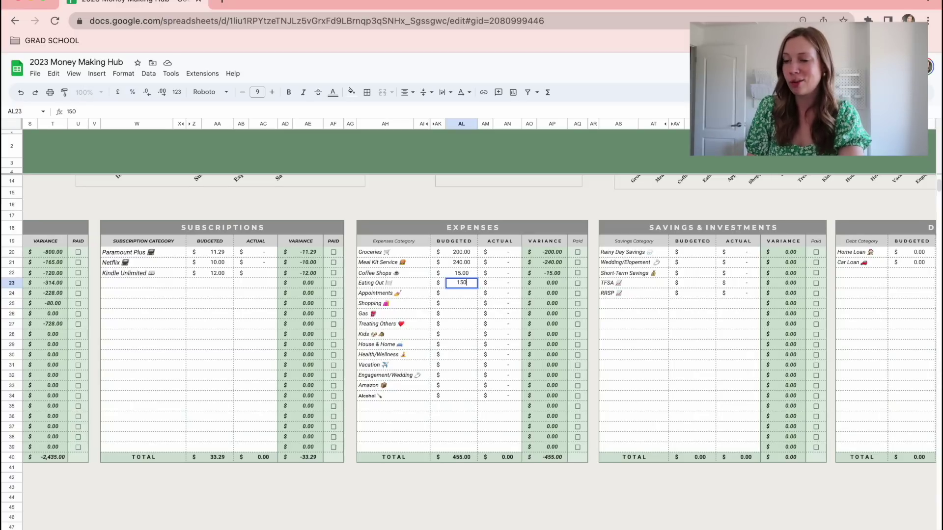
pyautogui.press('Return')
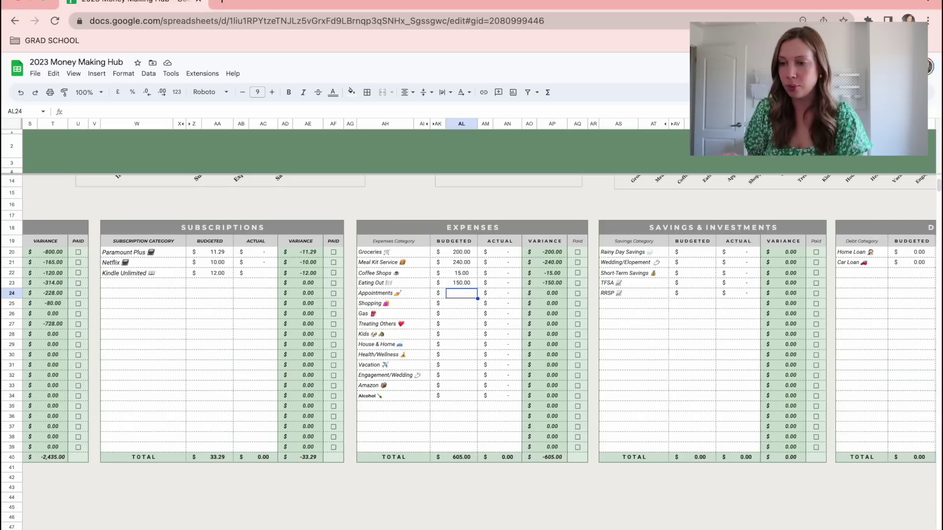
pyautogui.write('56.5')
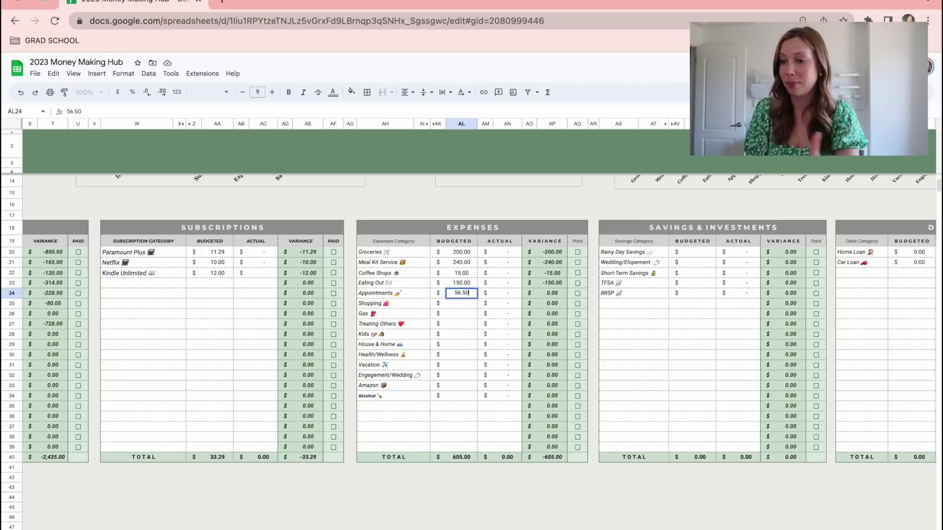
pyautogui.press('Return')
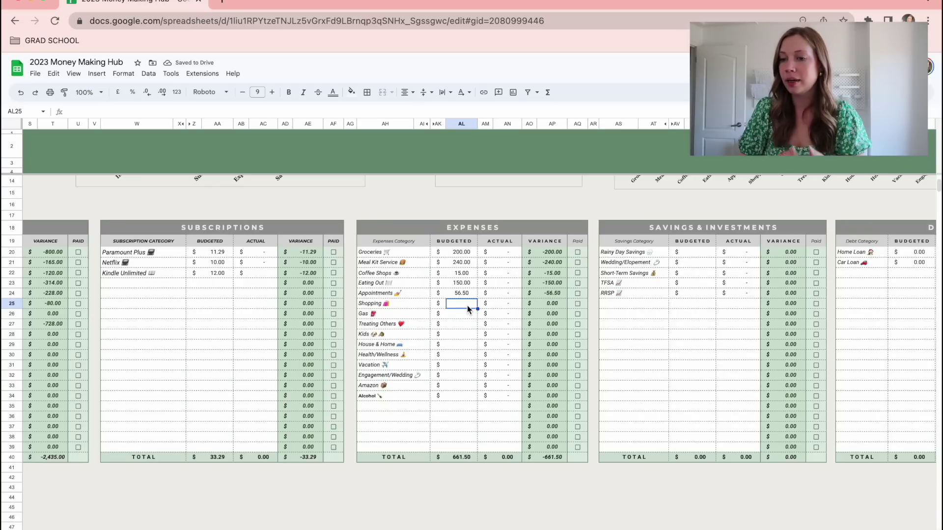
# Budget 100 for Shopping, 150 for Gas and 200 for Treating Others in the expenses table
pyautogui.write('100')
pyautogui.press('Return')
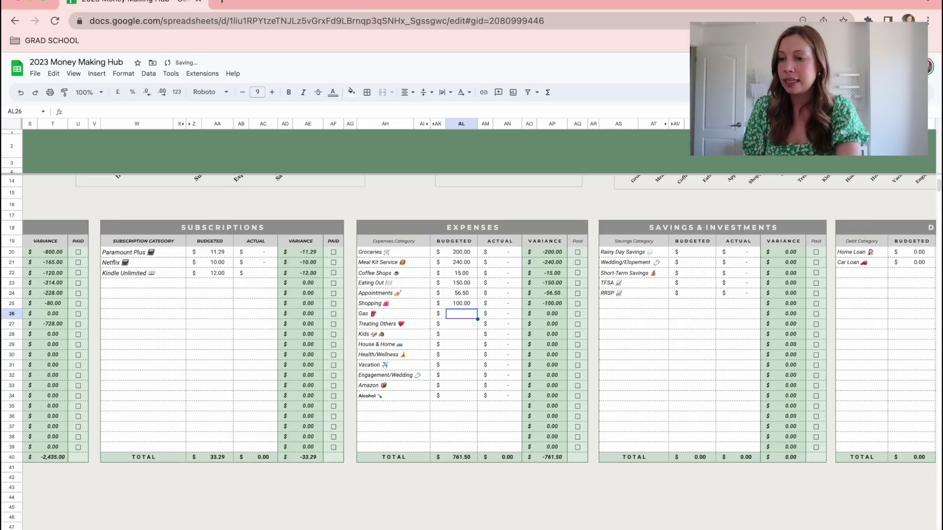
pyautogui.write('150')
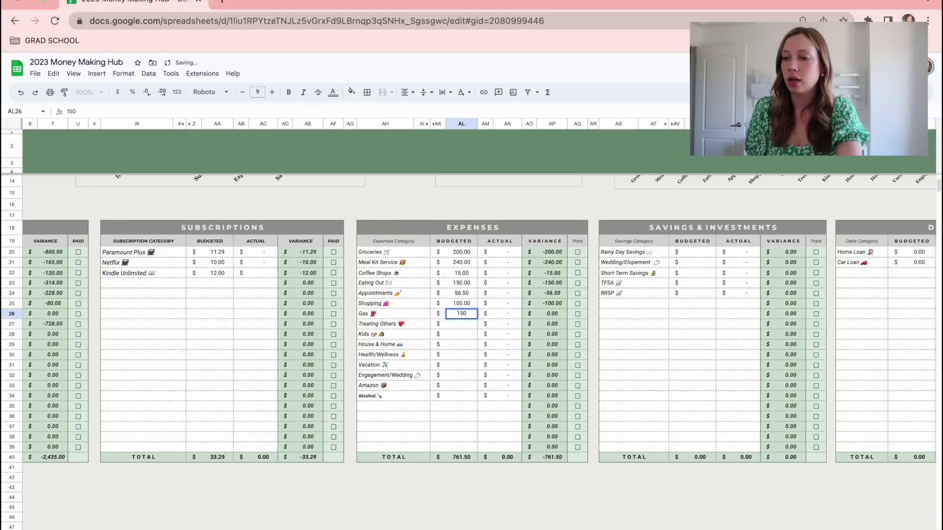
pyautogui.press('Return')
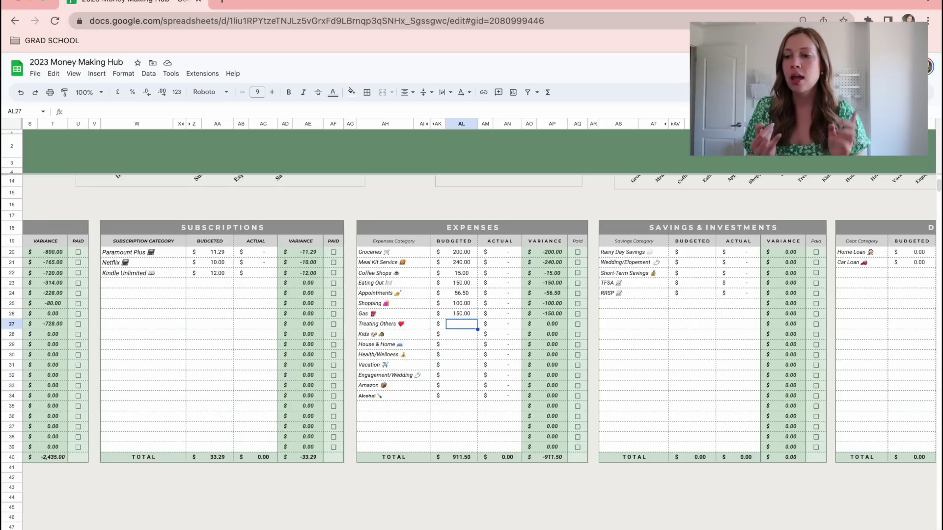
pyautogui.write('200')
pyautogui.press('Return')
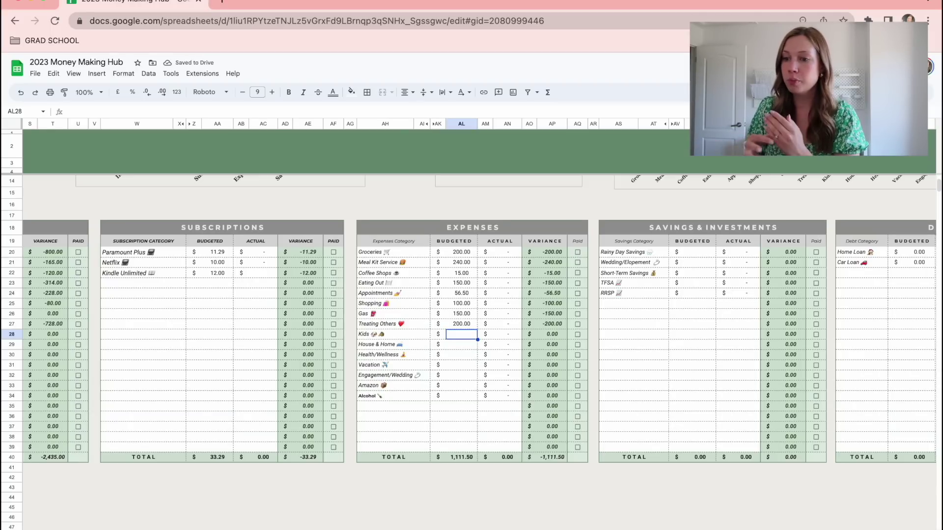
# Budget 0 for Kids, 100 for House & Home and 50 for Health/Wellness in the expenses table
pyautogui.write('0')
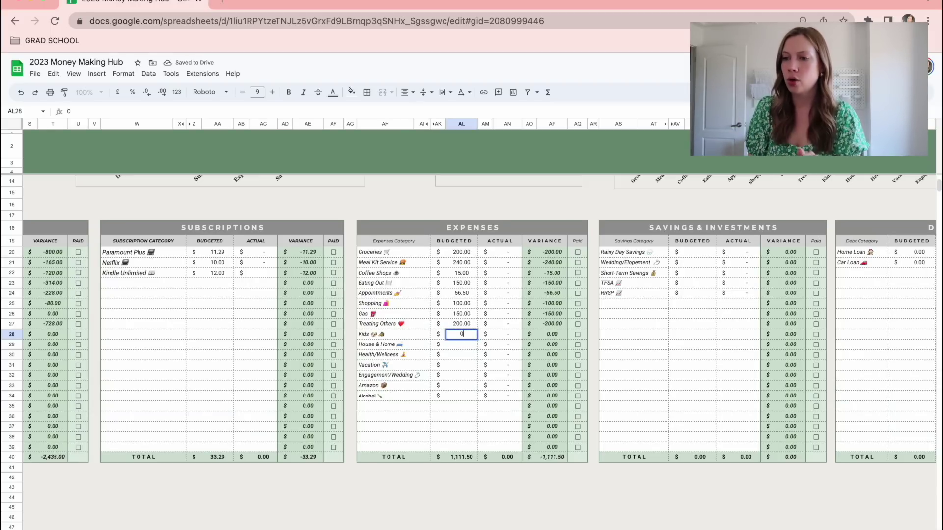
pyautogui.press('Return')
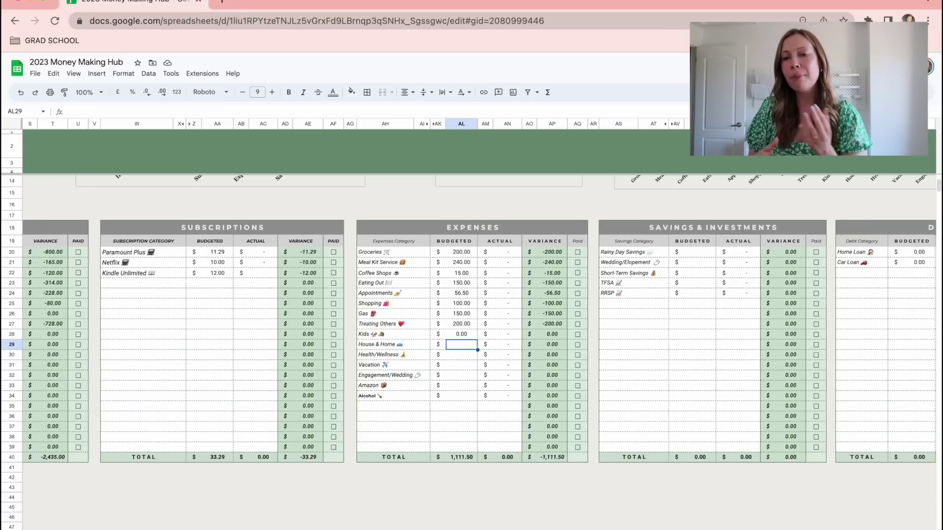
pyautogui.write('100')
pyautogui.press('Return')
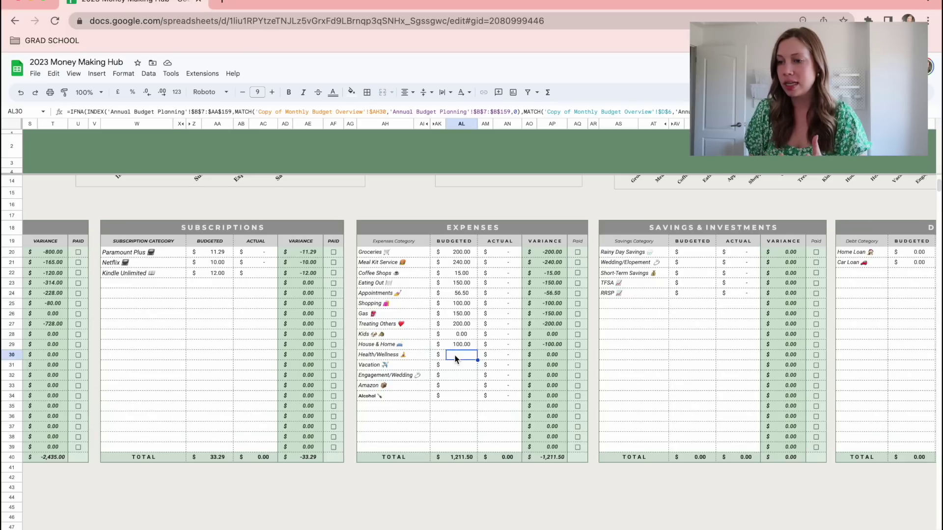
pyautogui.write('50')
pyautogui.press('Return')
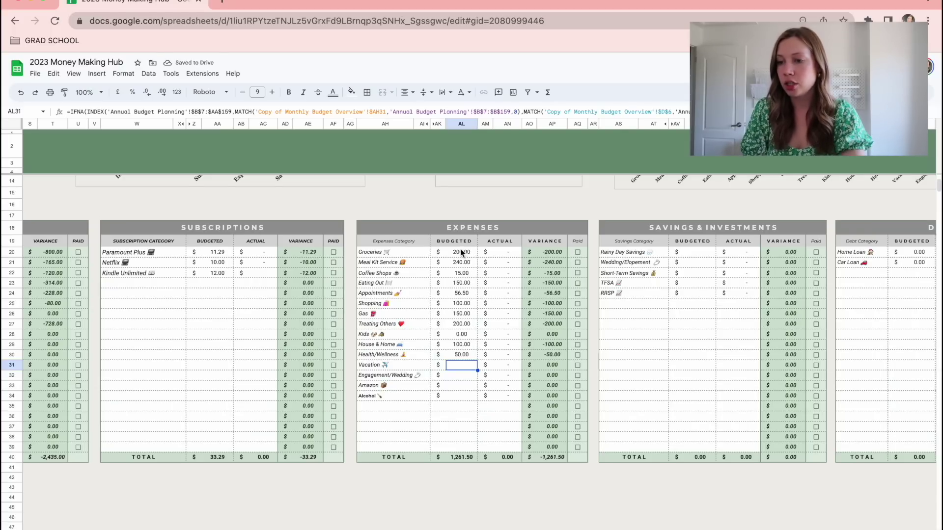
# Change the Eating Out budget to 100, and budget 150 for Vacation and 0 for Engagement/Wedding
pyautogui.click(458, 286)
pyautogui.write('100')
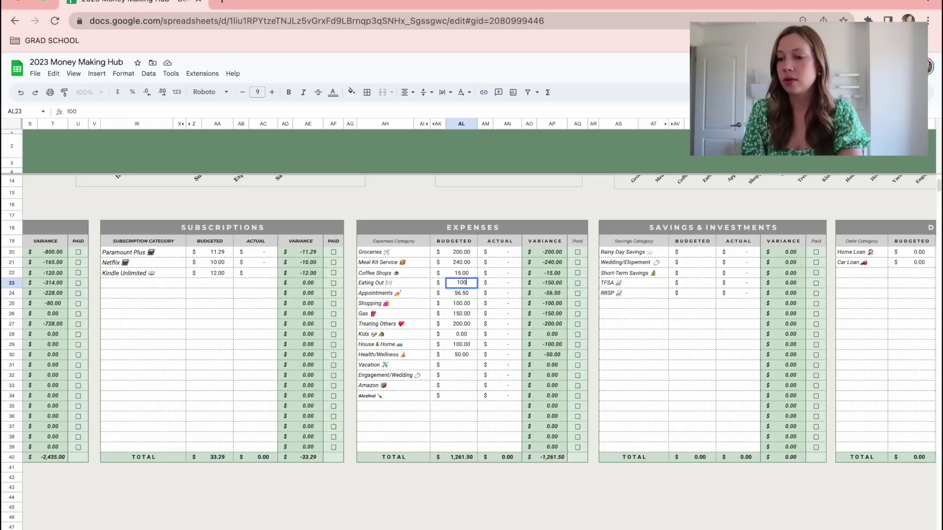
pyautogui.click(464, 367)
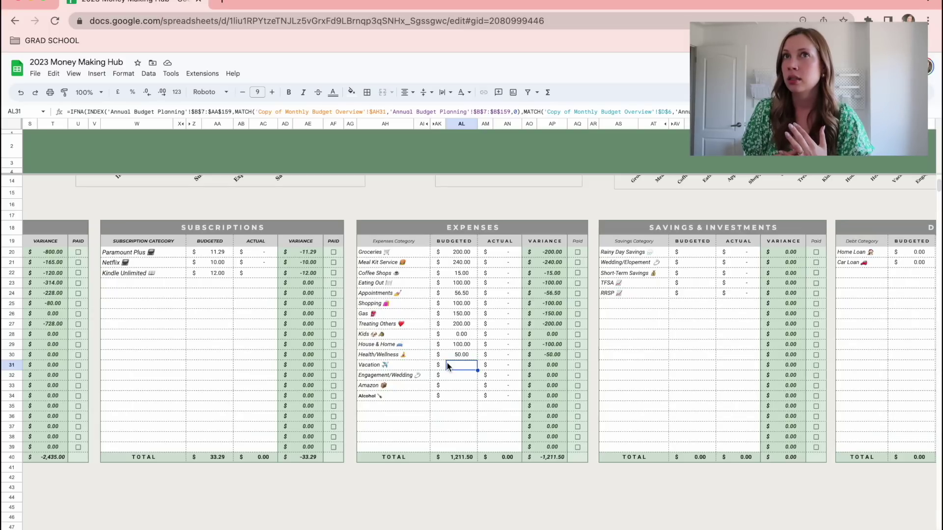
pyautogui.write('150')
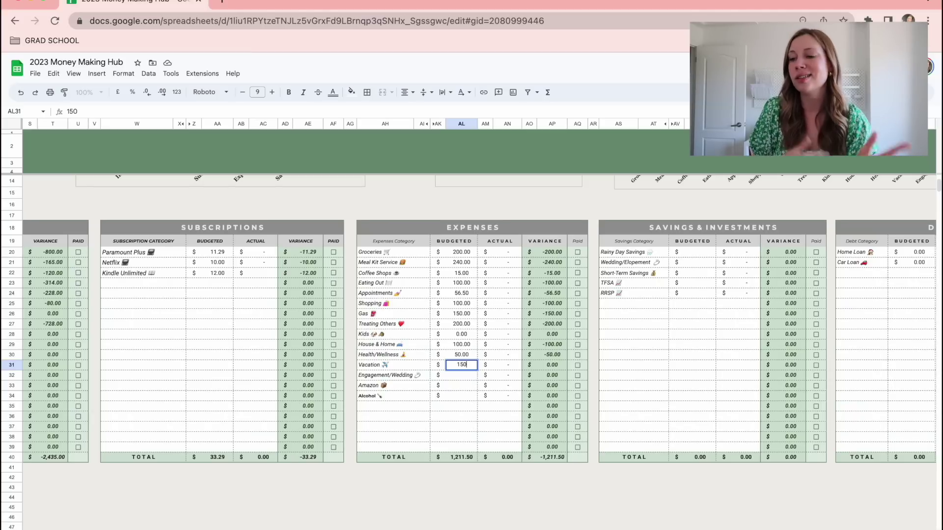
pyautogui.press('Return')
pyautogui.write('0')
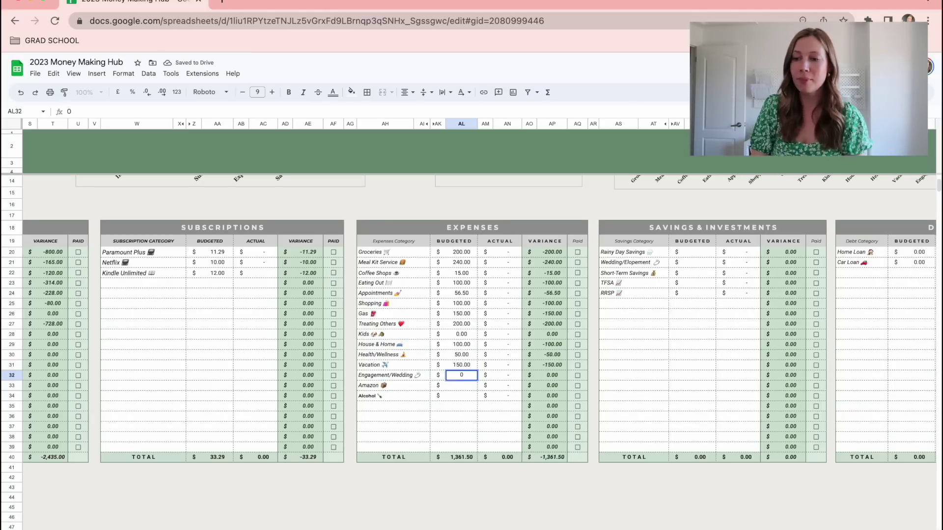
pyautogui.press('Return')
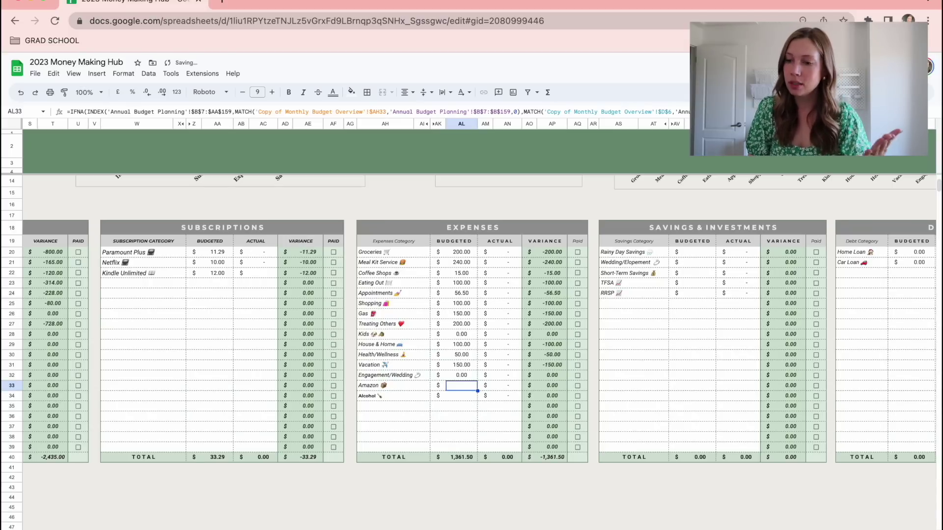
# Format the Alcohol category name in italic Roboto size 9 to match the expense categories above
pyautogui.click(376, 396)
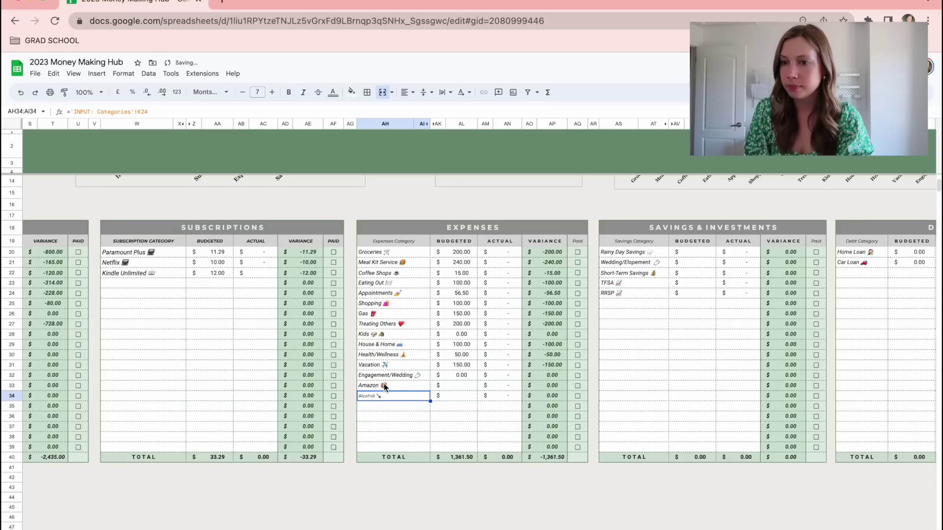
pyautogui.hotkey('ctrl', 'i')
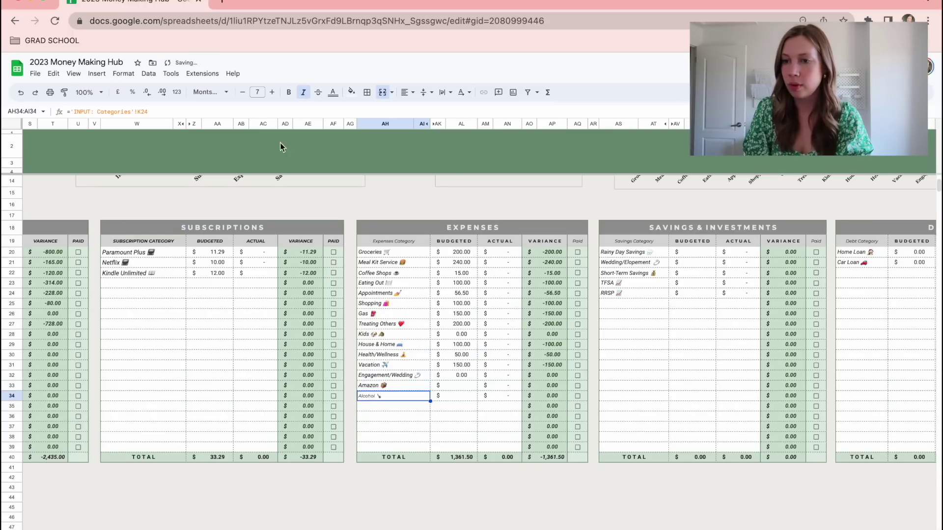
pyautogui.click(258, 91)
pyautogui.click(257, 154)
pyautogui.click(224, 93)
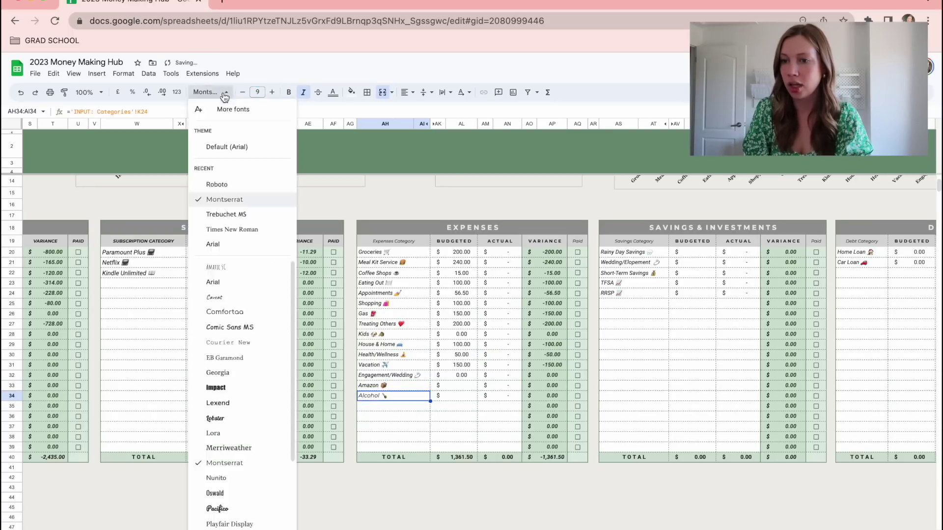
pyautogui.click(217, 184)
pyautogui.click(454, 363)
# Budget 0 for Amazon and 50 for Alcohol in the expenses table
pyautogui.click(455, 387)
pyautogui.write('0')
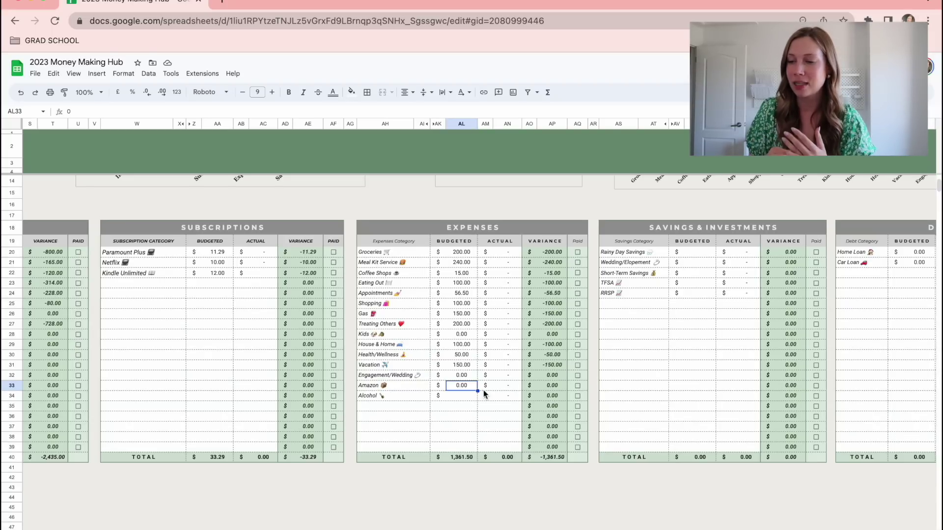
pyautogui.click(465, 399)
pyautogui.write('50')
pyautogui.press('Tab')
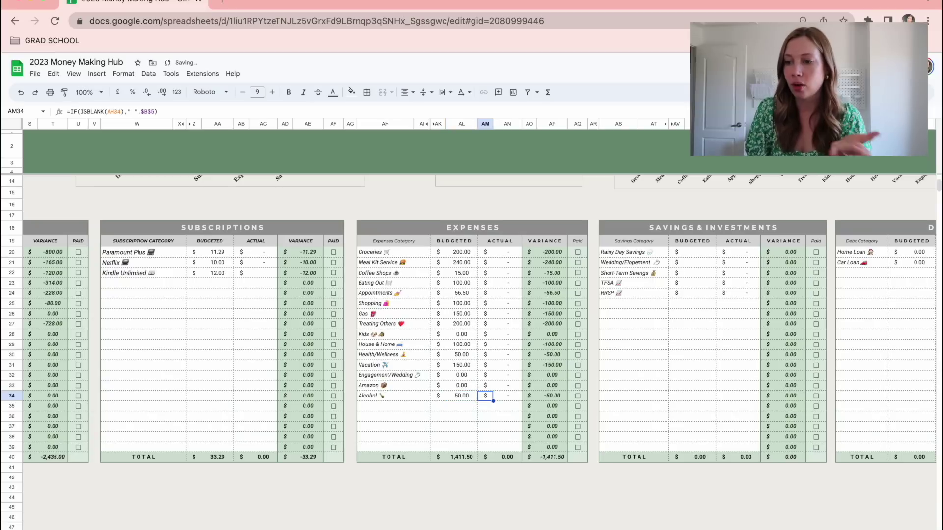
# Change the budgeted amount for Vacation to 200 in the expenses table
pyautogui.click(448, 439)
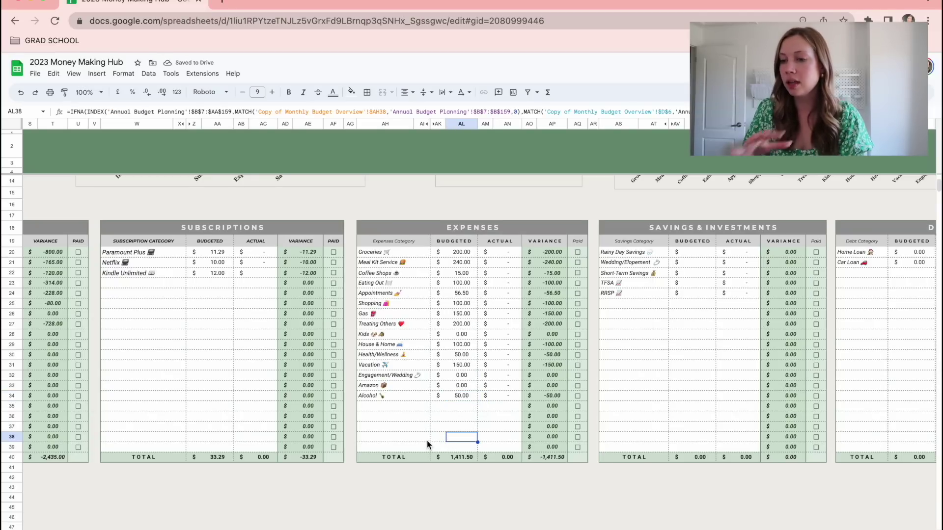
pyautogui.click(459, 375)
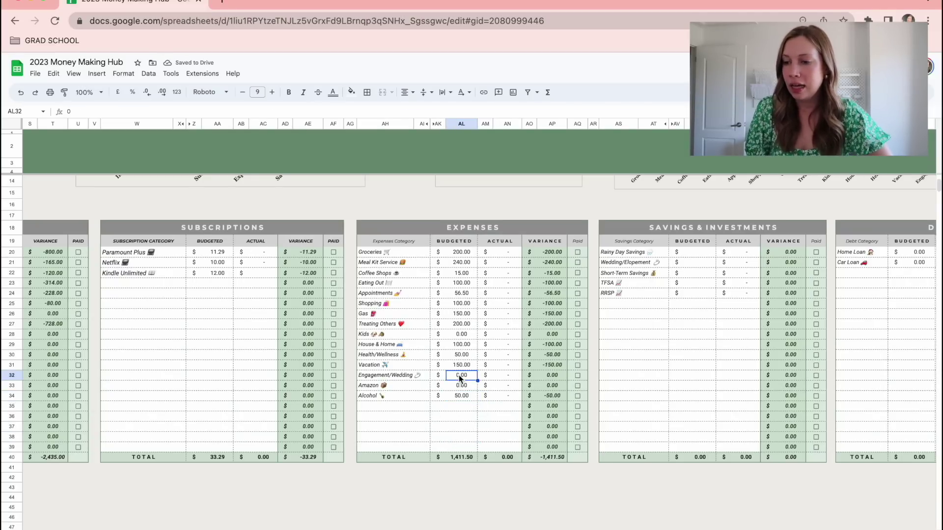
pyautogui.press('Down')
pyautogui.press('Down')
pyautogui.press('Down')
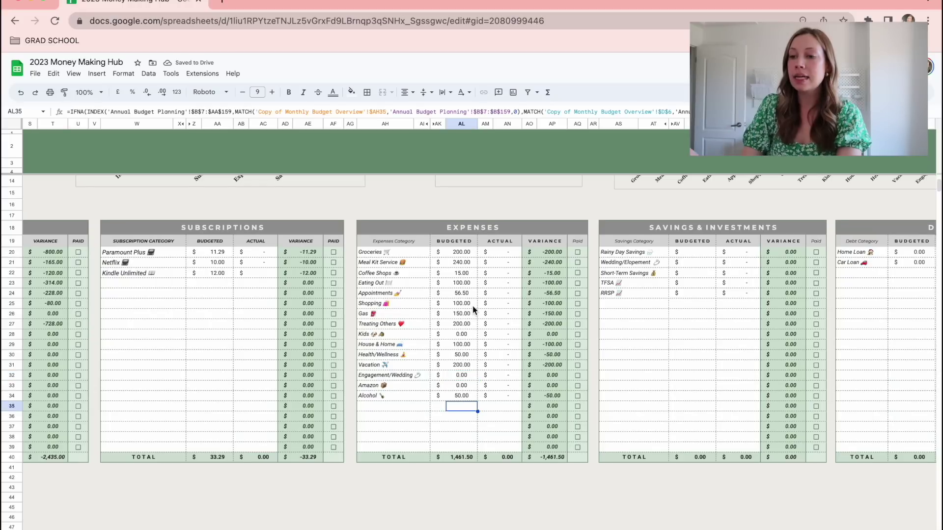
# Review the budgeted amounts in the expenses table and their total for categories that need adjusting
pyautogui.moveTo(456, 252); pyautogui.dragTo(461, 396)
pyautogui.click(451, 439)
pyautogui.click(449, 457)
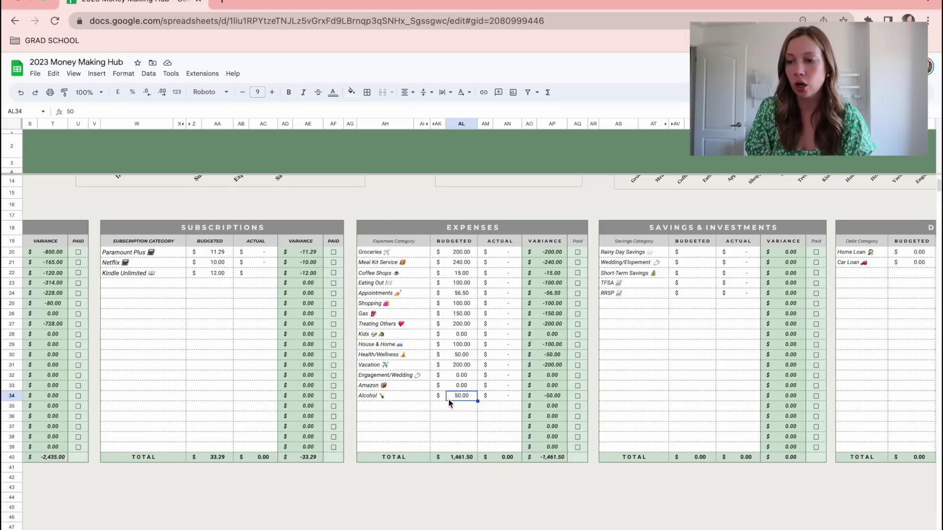
pyautogui.click(445, 456)
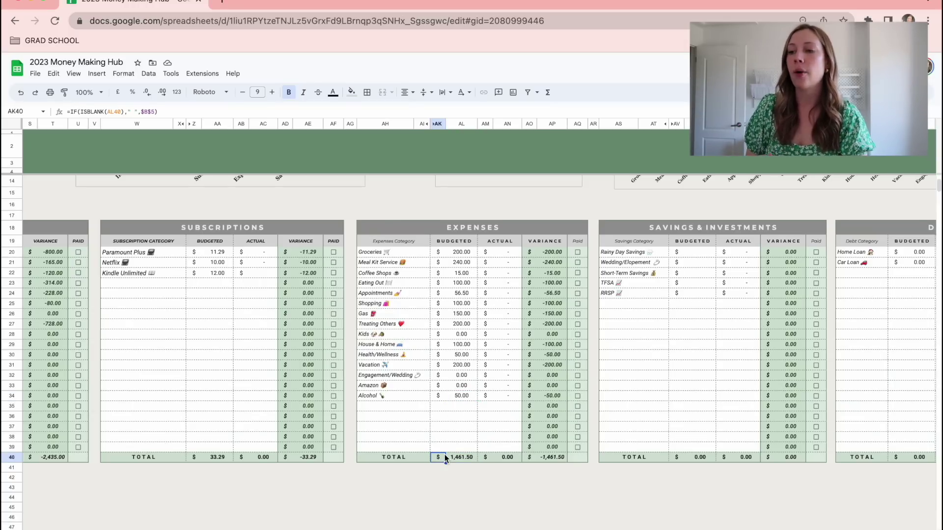
pyautogui.moveTo(461, 252); pyautogui.dragTo(461, 355)
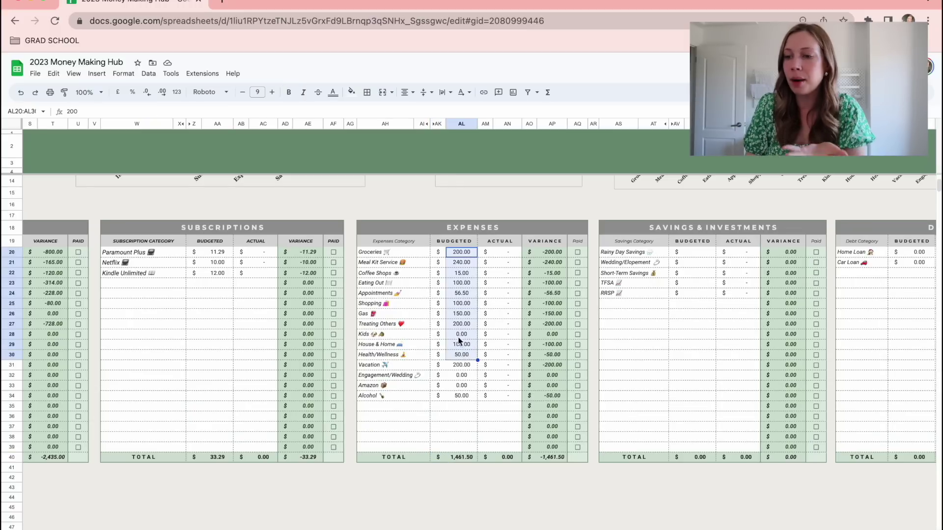
pyautogui.click(462, 253)
pyautogui.click(455, 272)
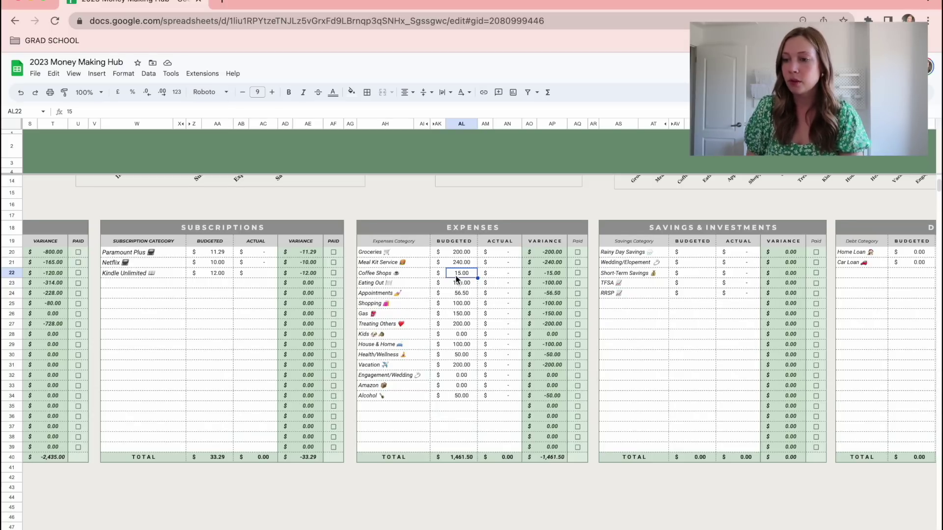
# Set the Kids expense budget to 50 and check the Budgeted VS Actuals summary for the month
pyautogui.click(464, 336)
pyautogui.write('50')
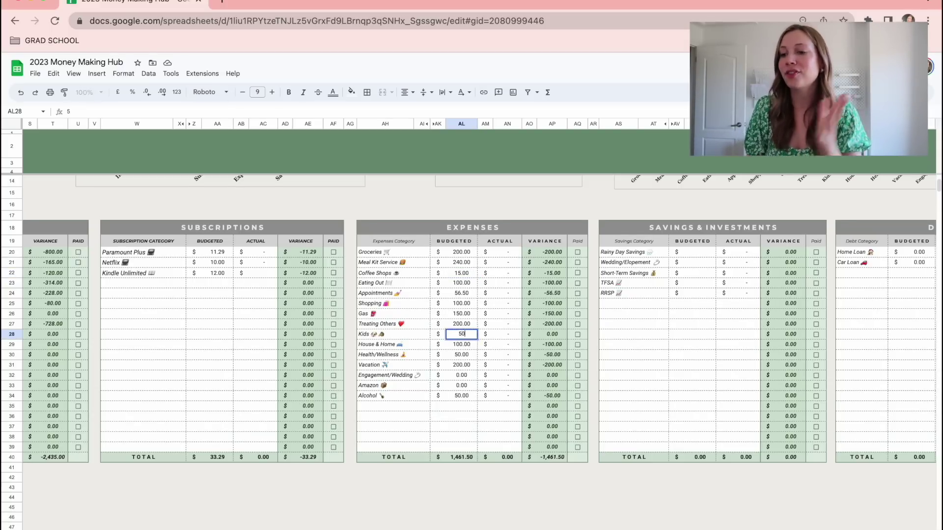
pyautogui.press('Return')
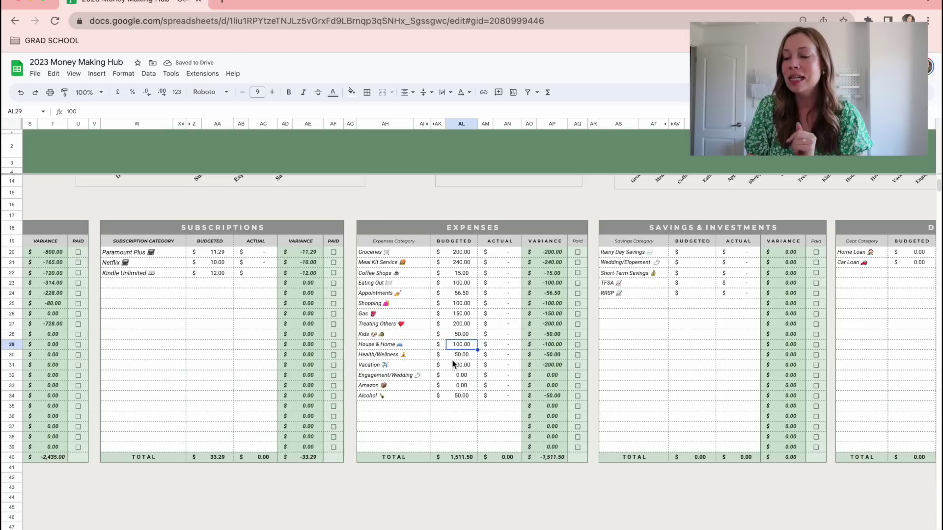
pyautogui.hscroll(-15, 452, 363)
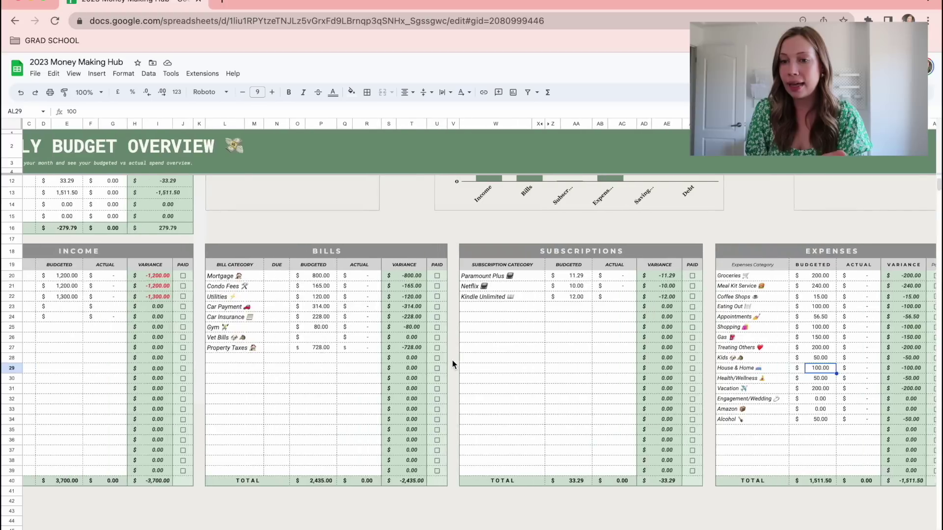
pyautogui.scroll(5, 452, 363)
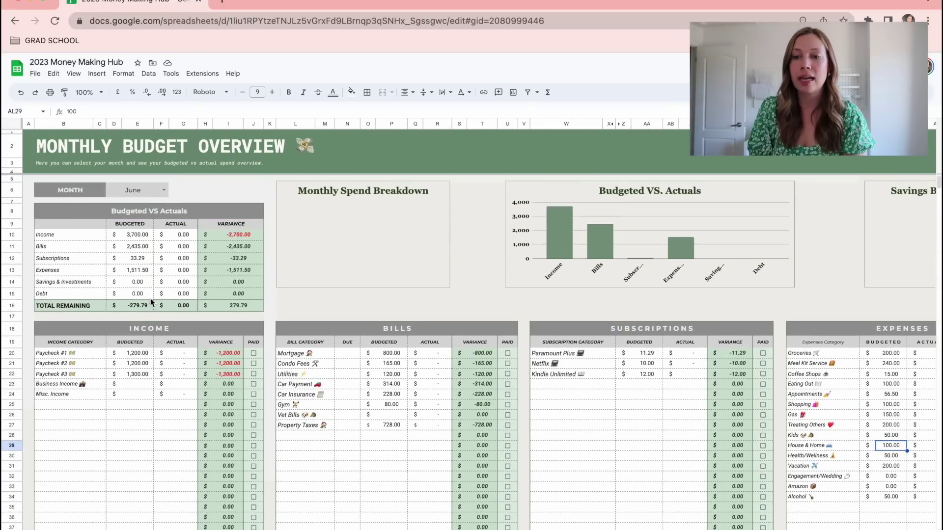
# Check the budgeted total remaining, and budget 0 for Rainy Day Savings in the savings and investments table
pyautogui.click(137, 309)
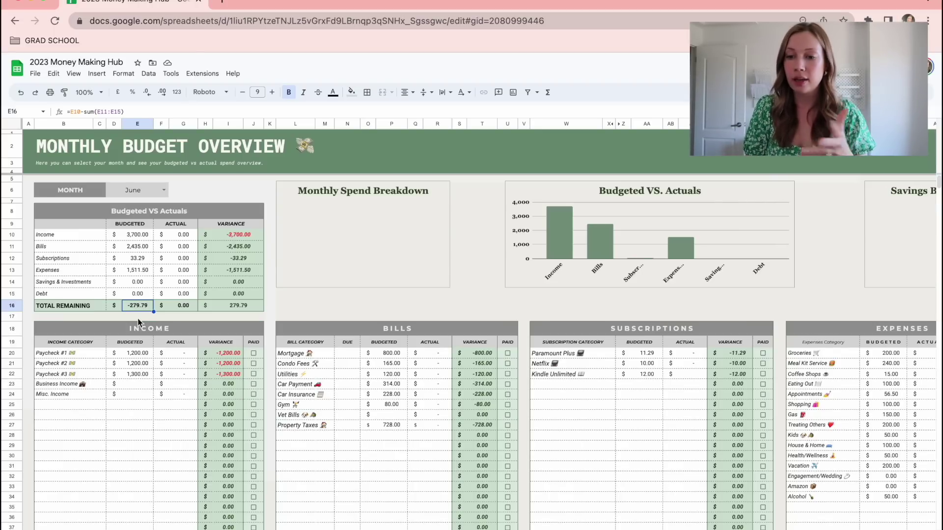
pyautogui.hscroll(15, 437, 349)
pyautogui.scroll(-2, 437, 349)
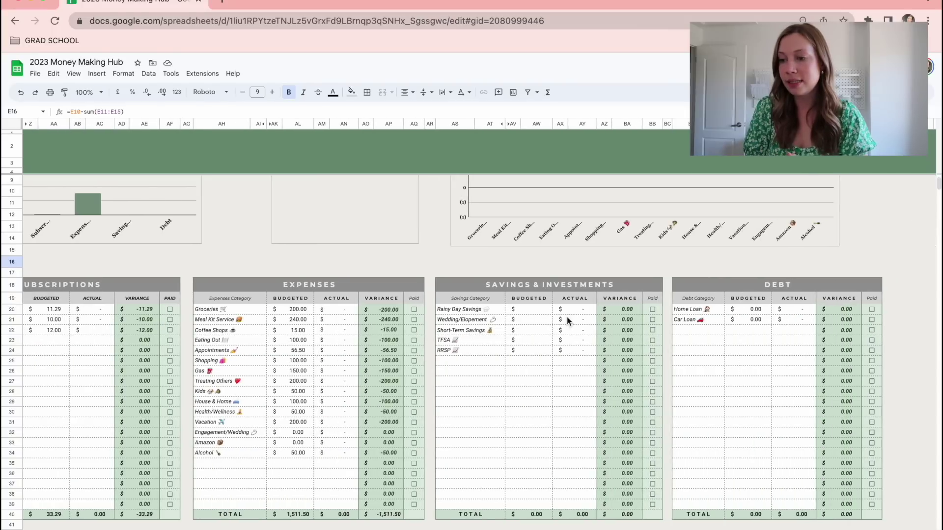
pyautogui.click(535, 312)
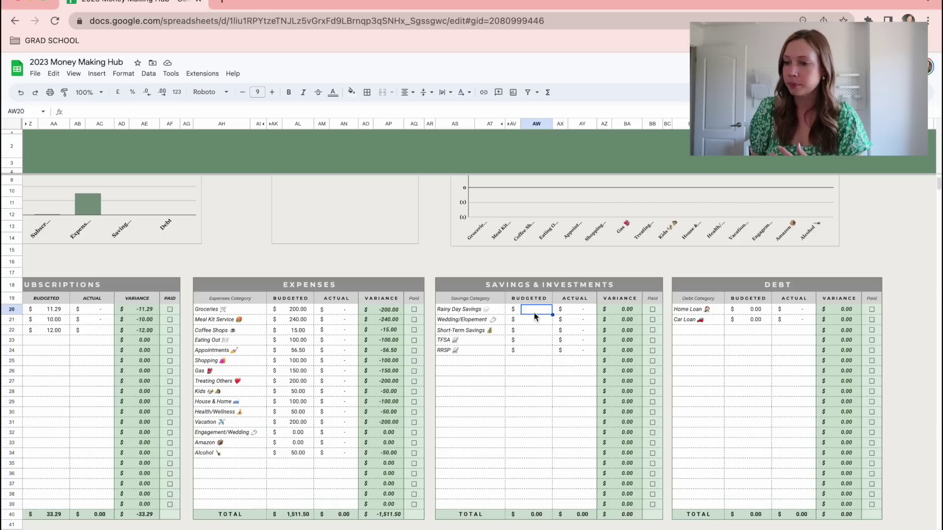
pyautogui.write('0')
pyautogui.press('Return')
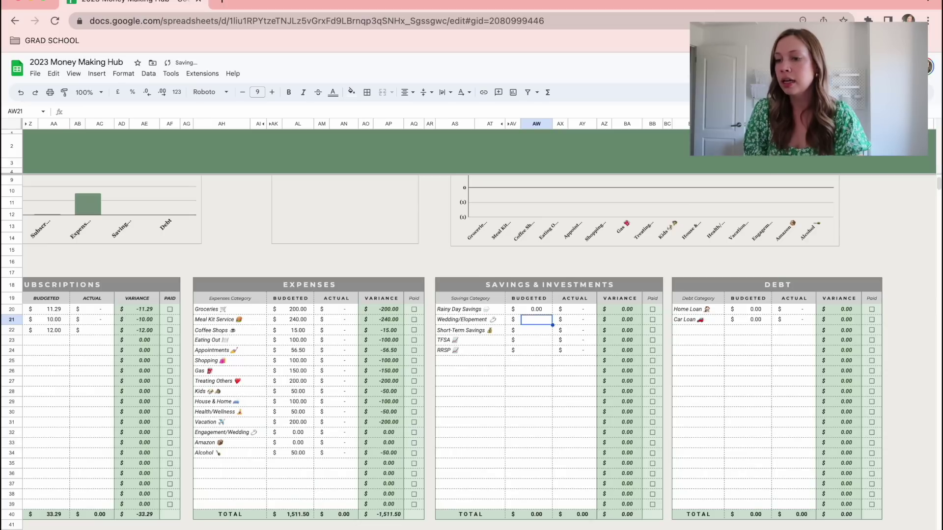
# Budget 250 for Wedding/Elopement and 0 for Short-Term Savings in the savings and investments table
pyautogui.write('250')
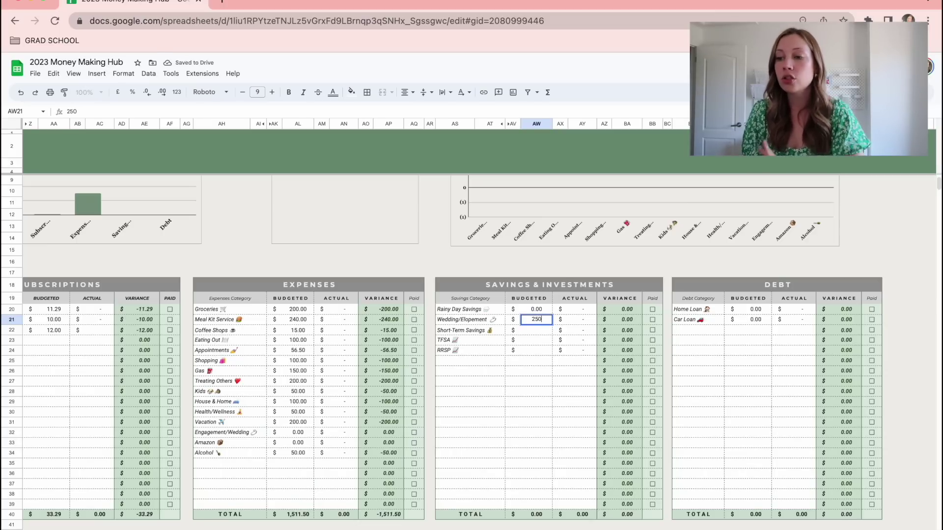
pyautogui.press('Return')
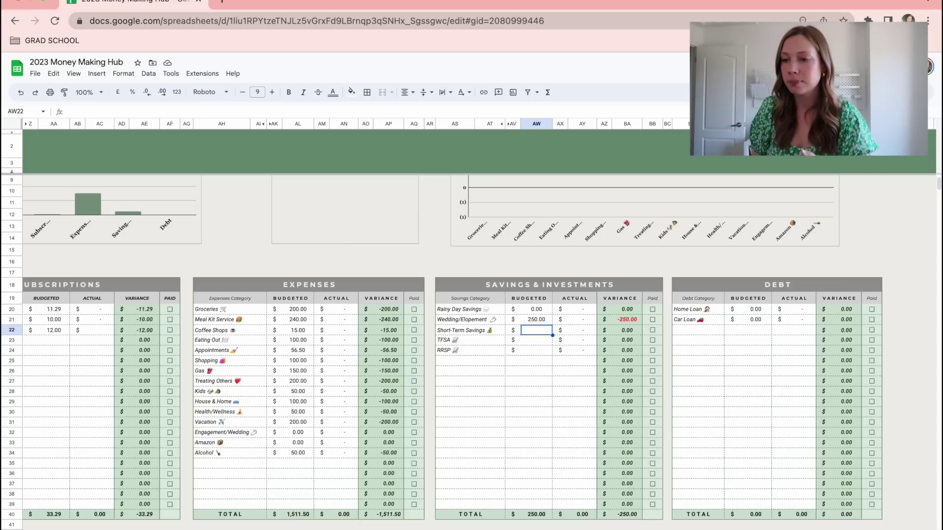
pyautogui.write('0')
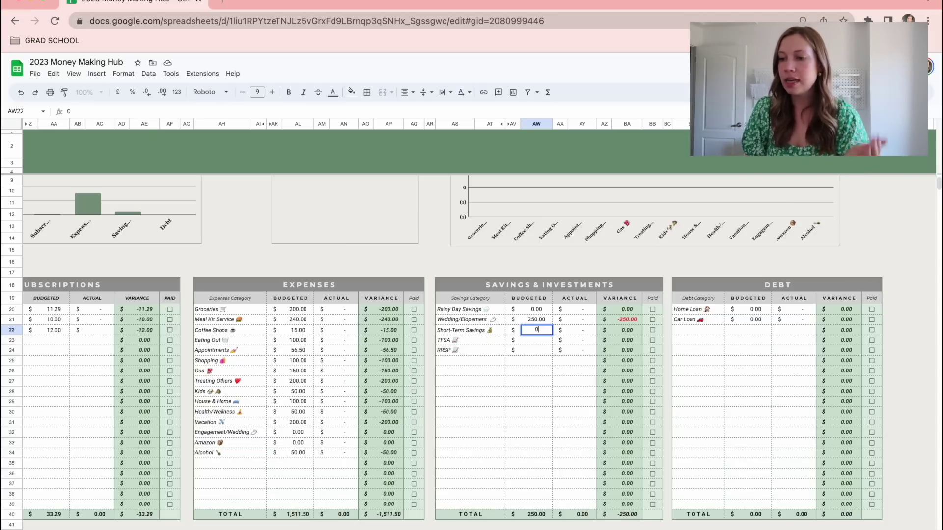
pyautogui.press('Return')
pyautogui.press('Up')
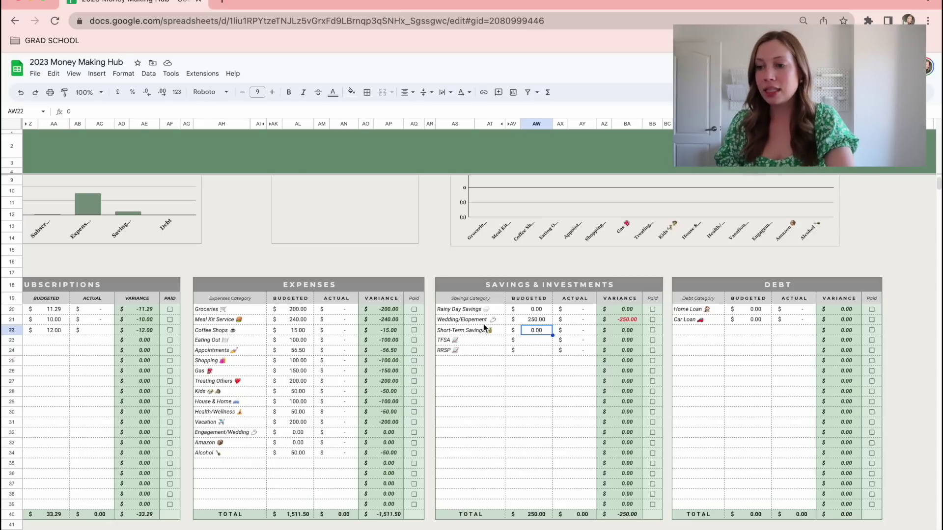
# Budget 500 each for TFSA and RRSP in the savings and investments table
pyautogui.click(523, 340)
pyautogui.write('500')
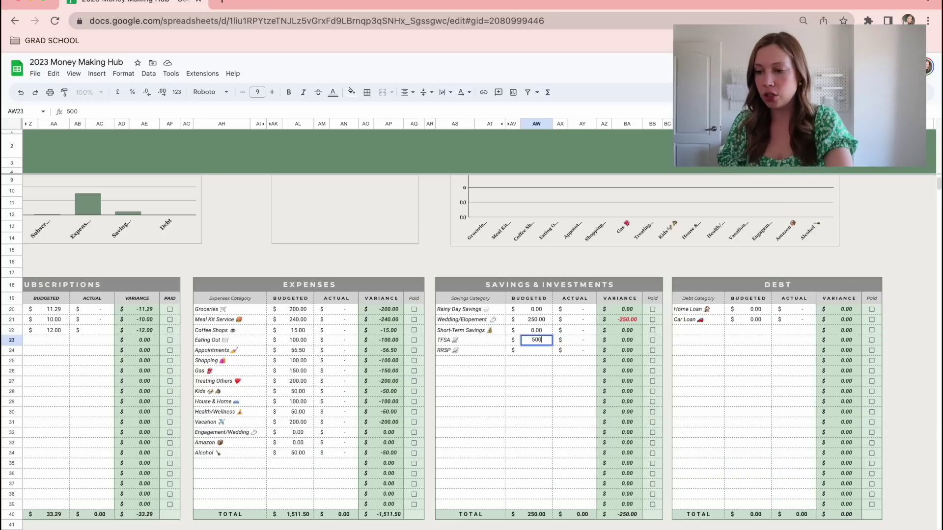
pyautogui.press('Return')
pyautogui.write('500')
pyautogui.press('Return')
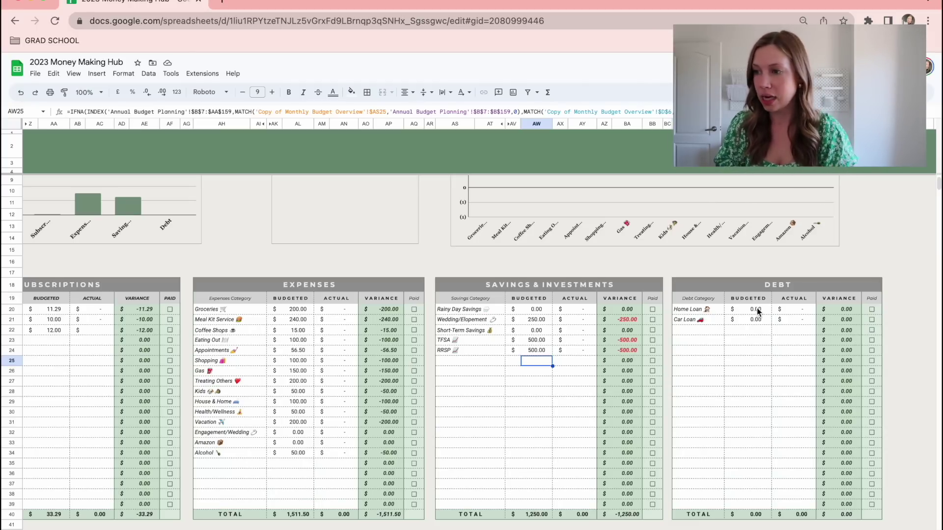
# Recheck the budgeted total remaining in the summary and budget 2000 for Business Income in the income table
pyautogui.hscroll(-1, 758, 311)
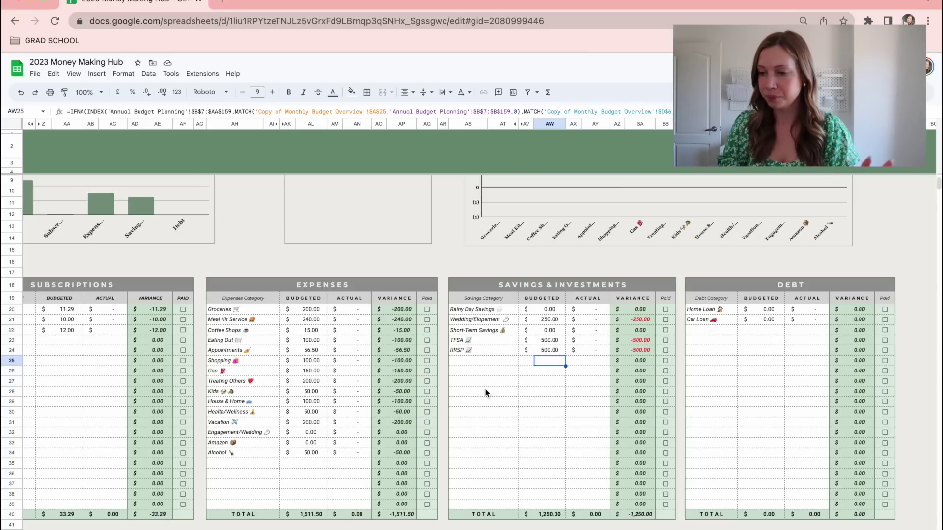
pyautogui.hscroll(-15, 485, 393)
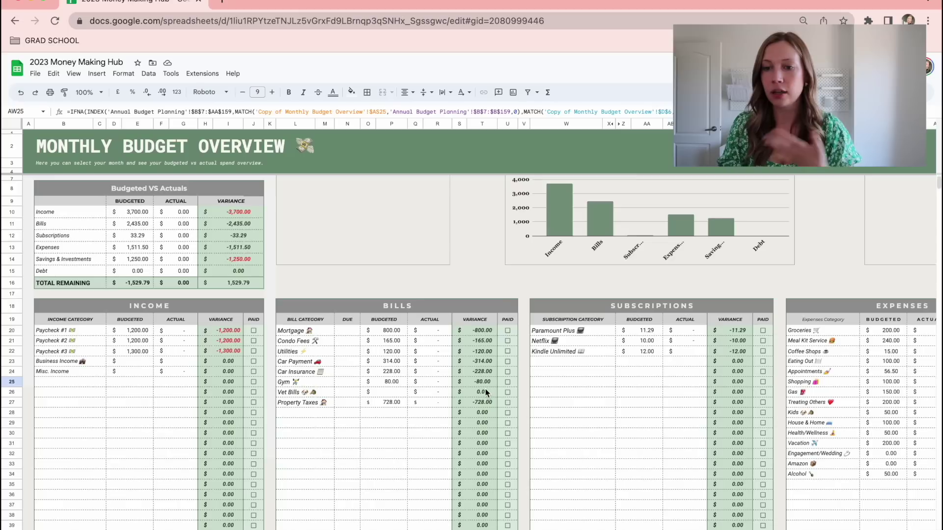
pyautogui.click(140, 284)
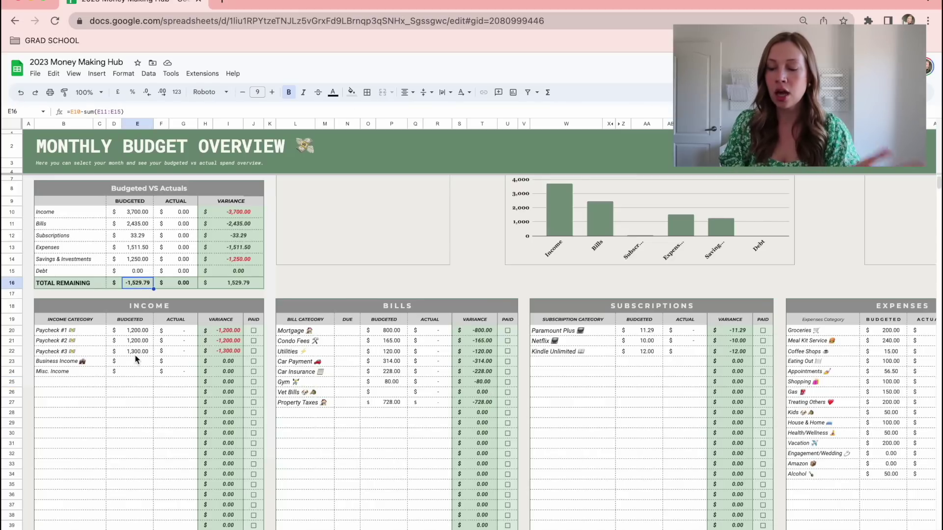
pyautogui.click(135, 361)
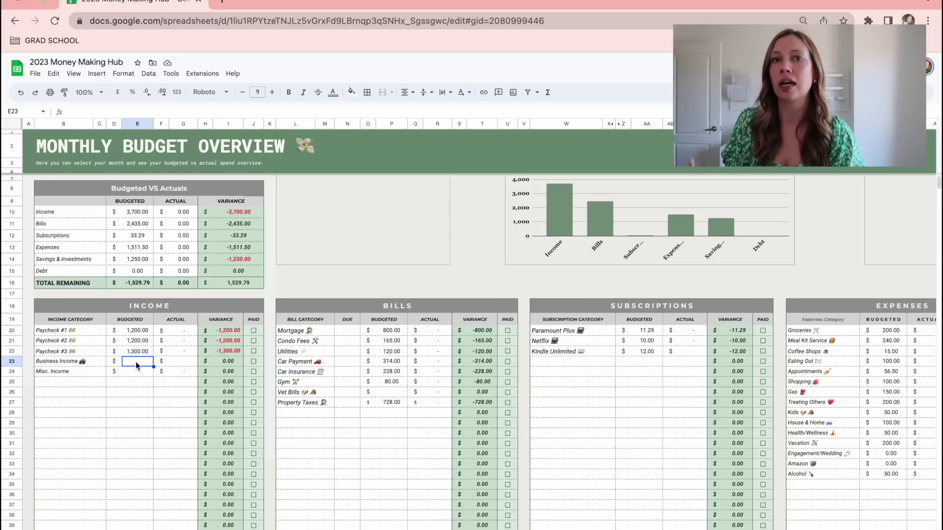
pyautogui.write('2000')
pyautogui.press('Return')
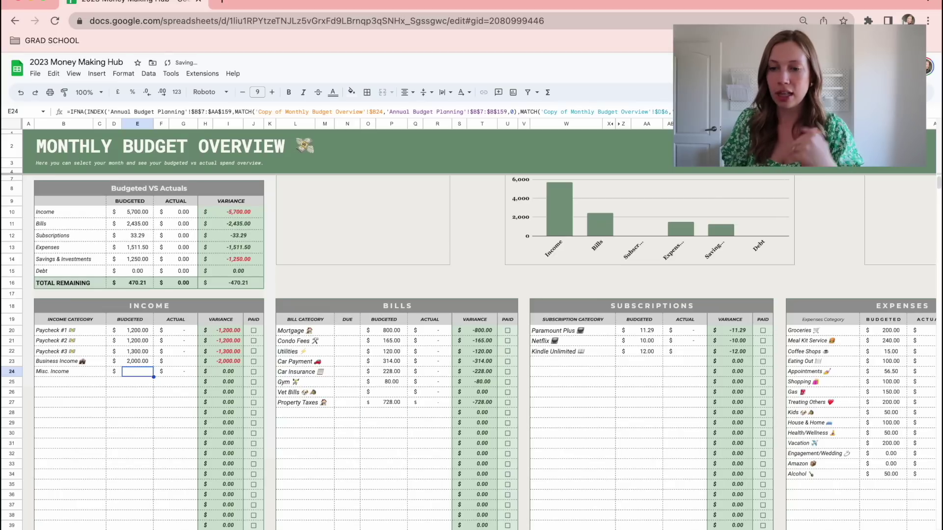